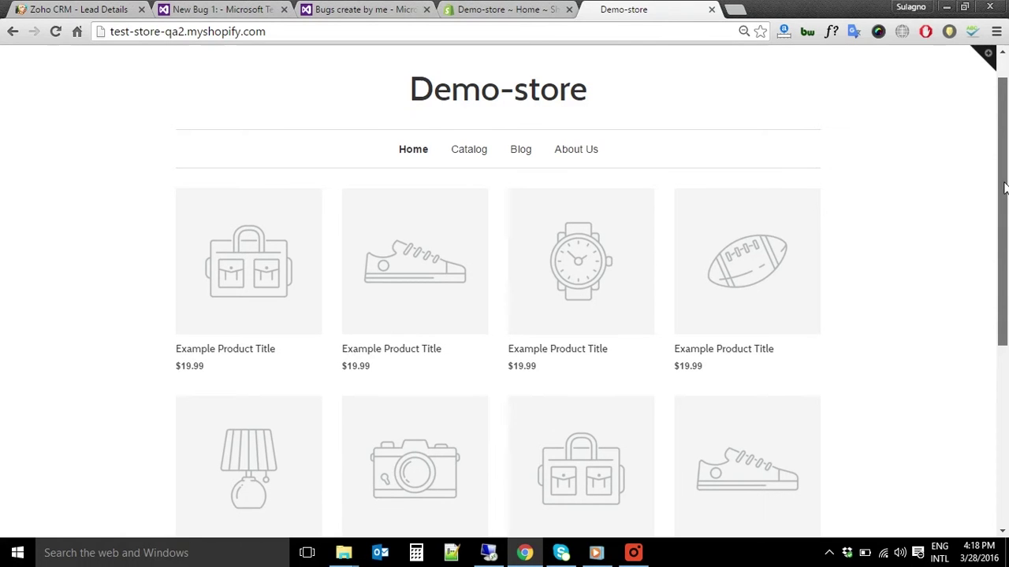
Go from the Demo-store login page to the new account registration form
drag(1004, 188, 1005, 153)
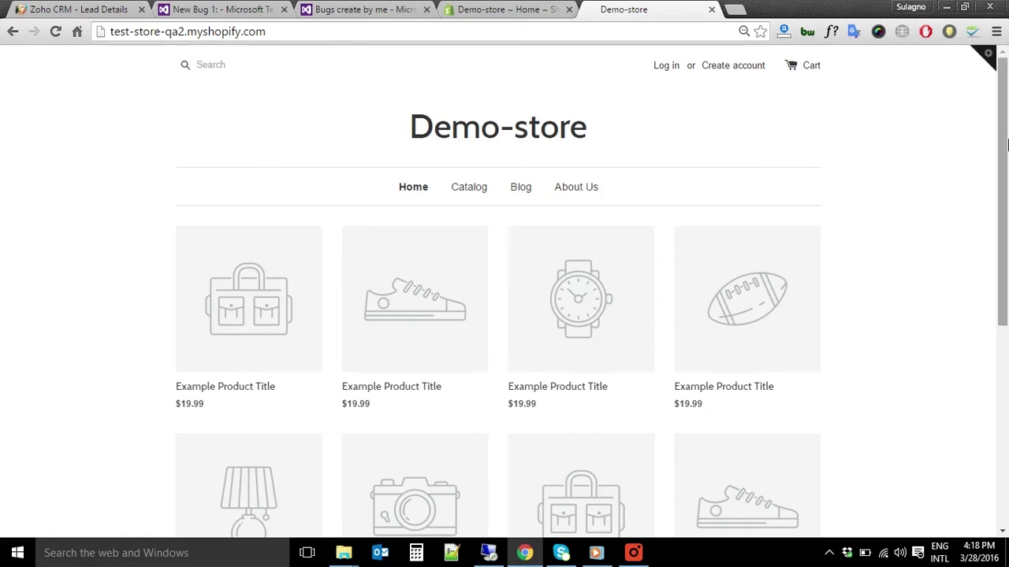
click(666, 66)
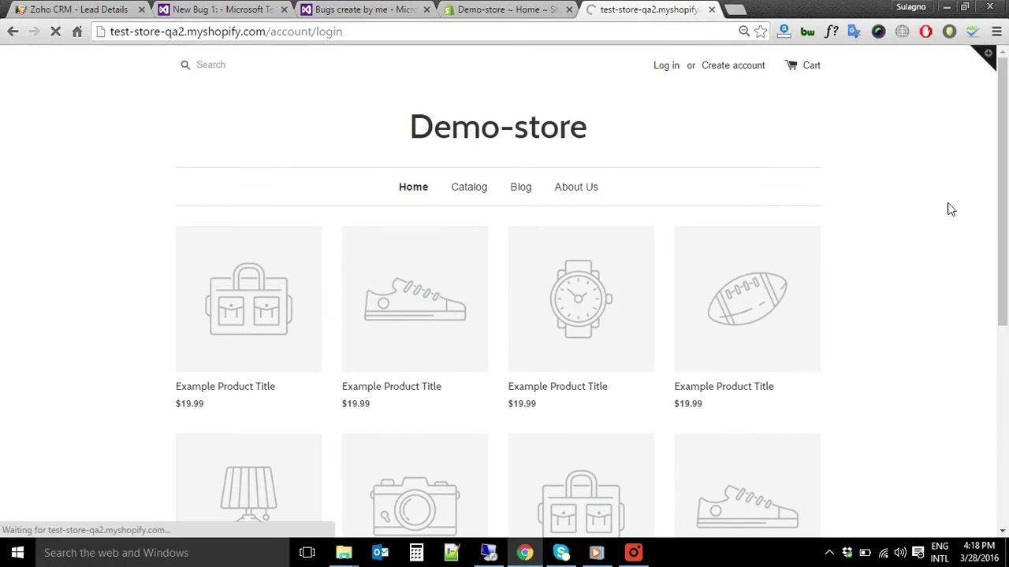
text(Martin)
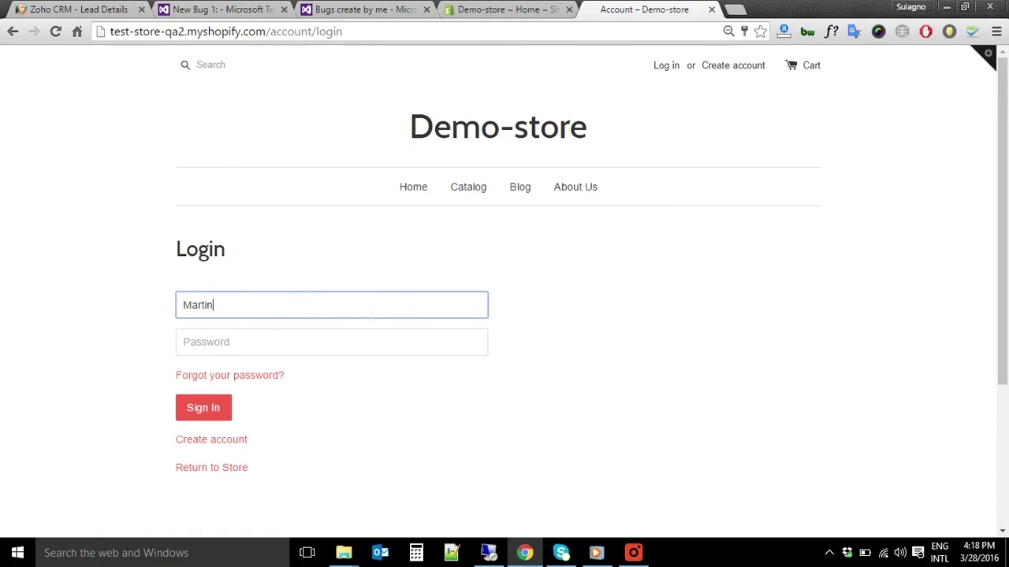
click(225, 443)
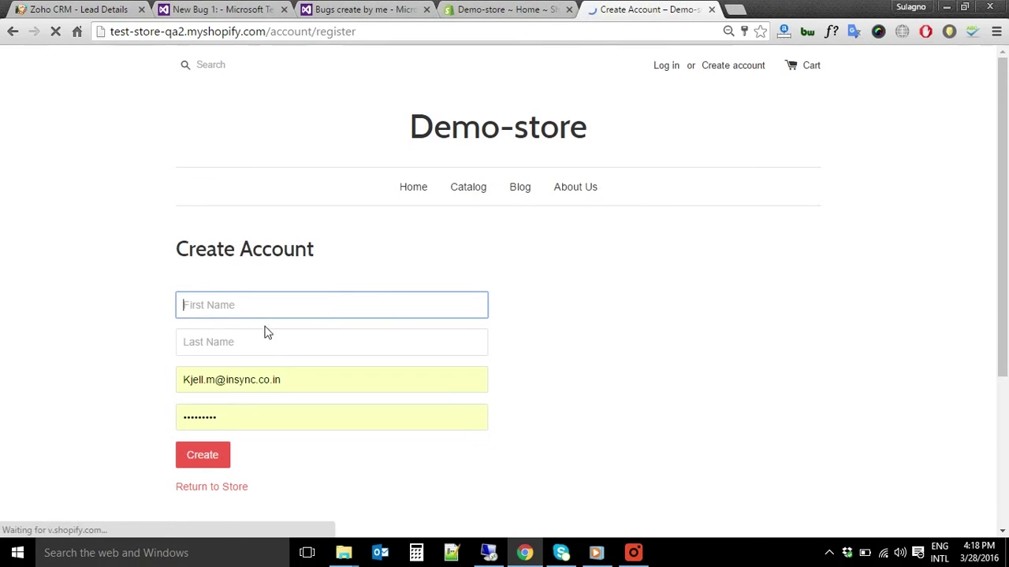
Fill in the customer's first name, last name, e-mail and password, and create the account
key(Tab)
key(Tab)
key(BackSpace)
click(331, 345)
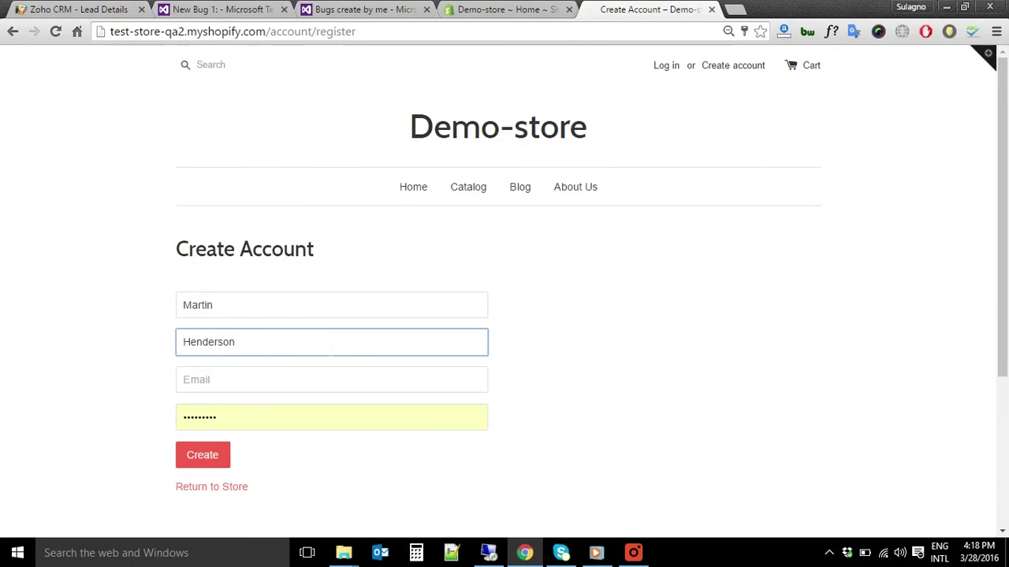
click(318, 380)
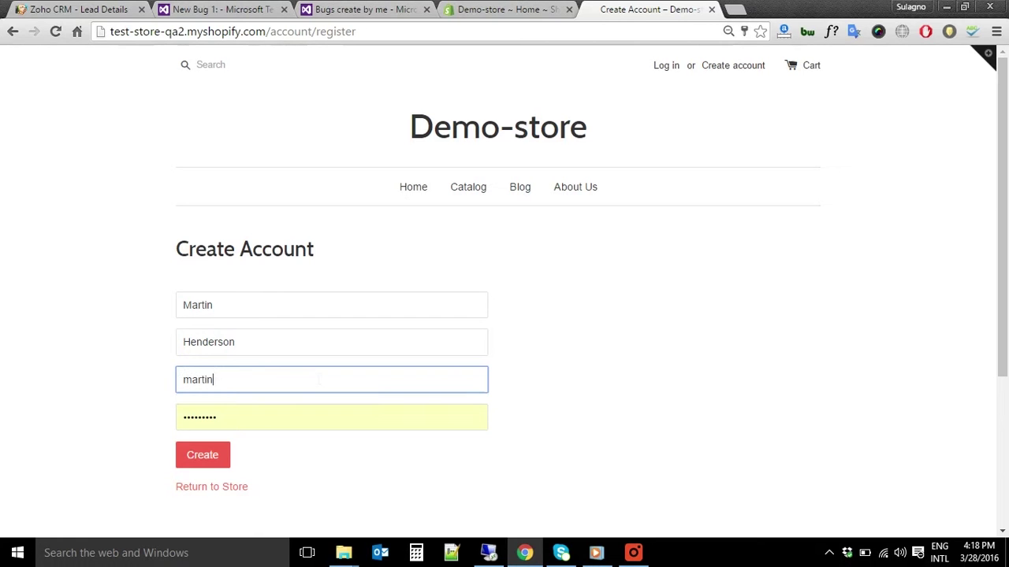
key(Tab)
text(•••••••••)
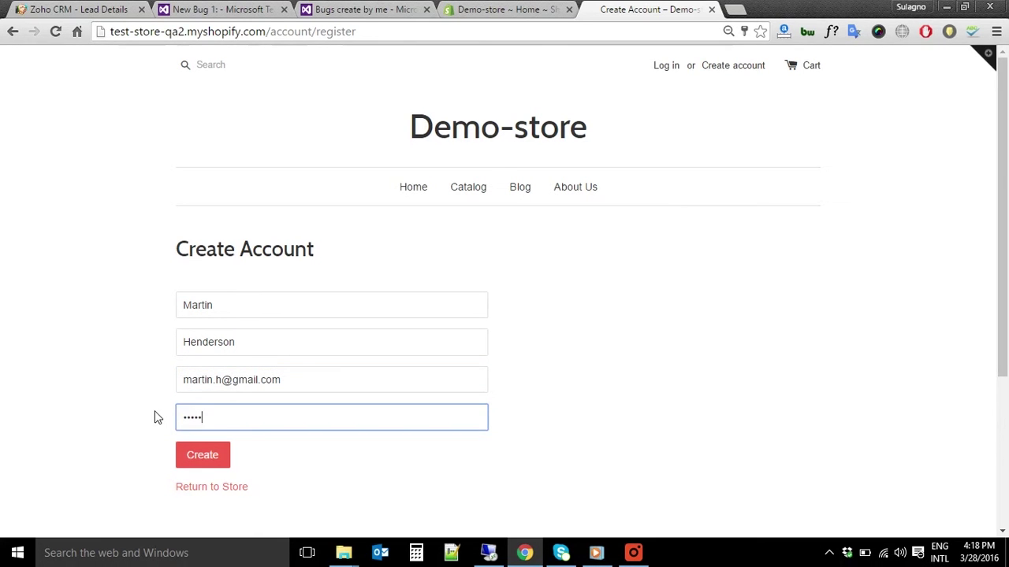
click(222, 455)
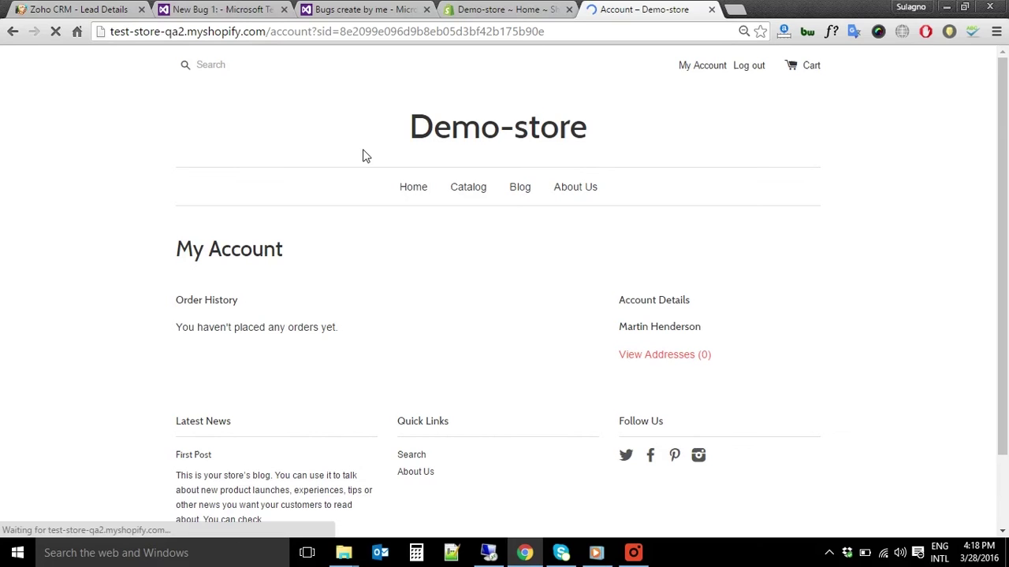
Start a new address on the account with the customer's first name and street address
click(663, 141)
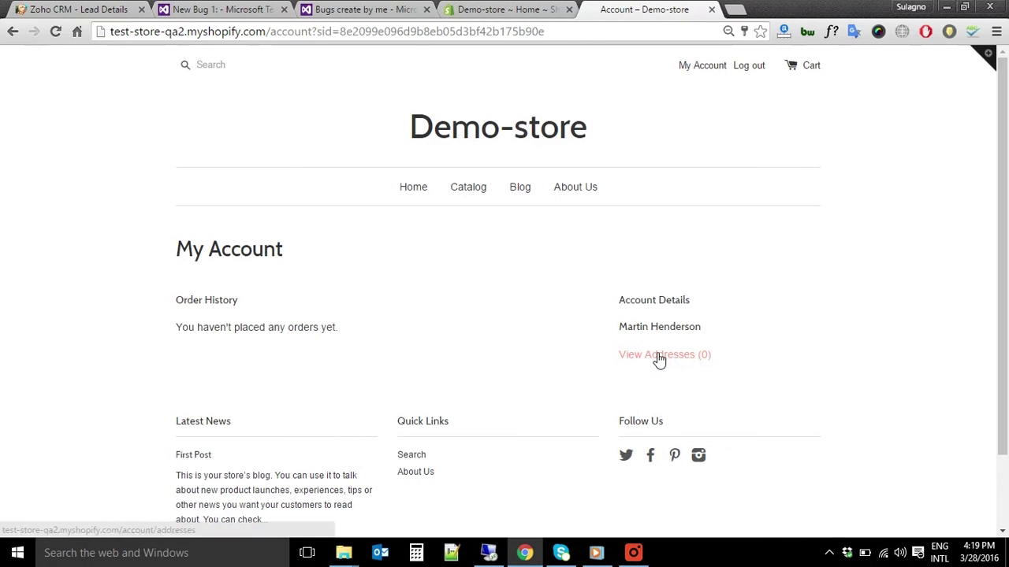
click(658, 359)
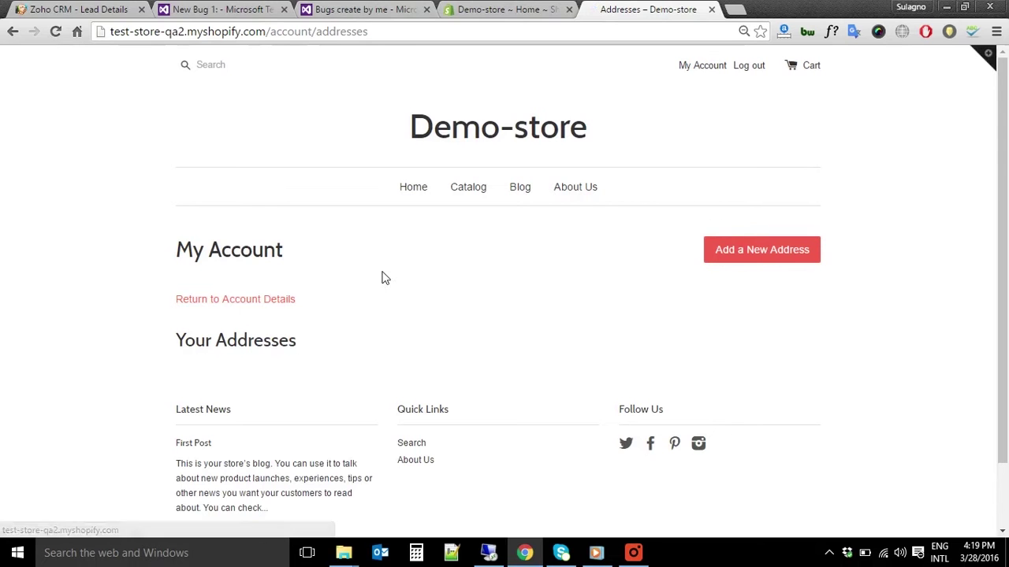
click(782, 251)
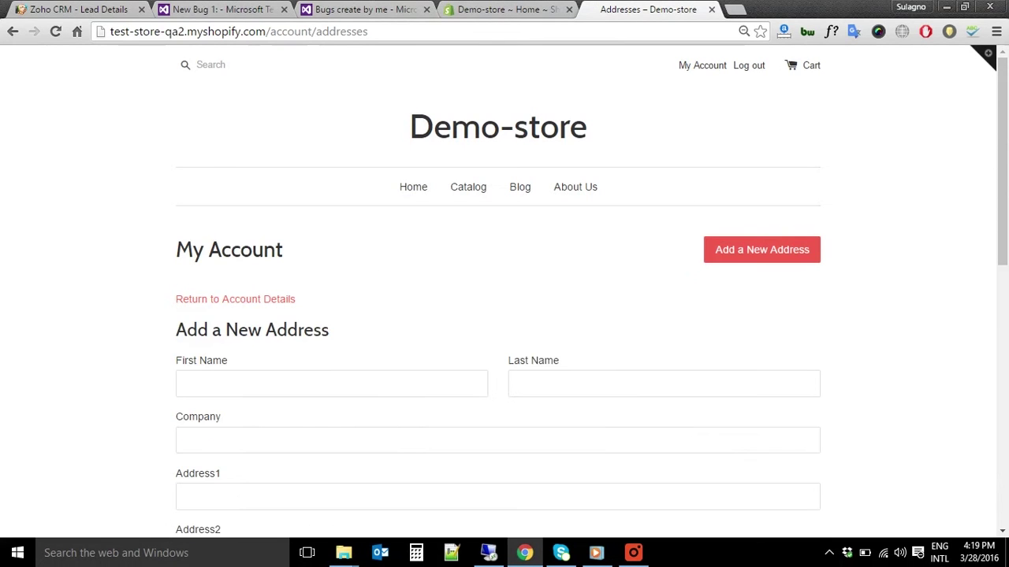
scroll(498, 292, down, 2)
click(250, 236)
text(Matin)
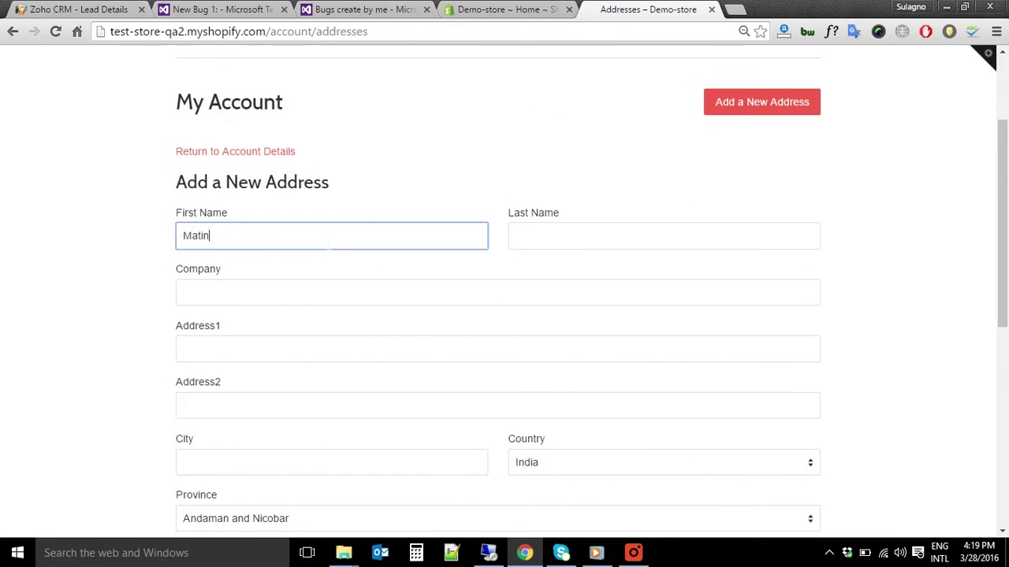
click(250, 349)
text(Santa Monica)
Add the city, United States as country, zip code and phone number, then save the address
scroll(249, 348, down, 1)
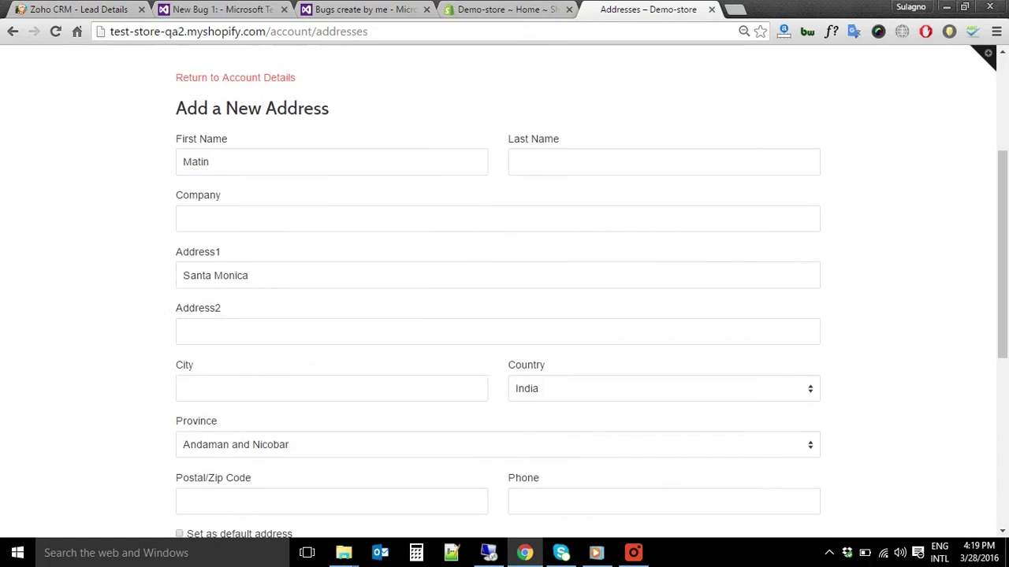
click(241, 335)
click(241, 388)
text(los angeles)
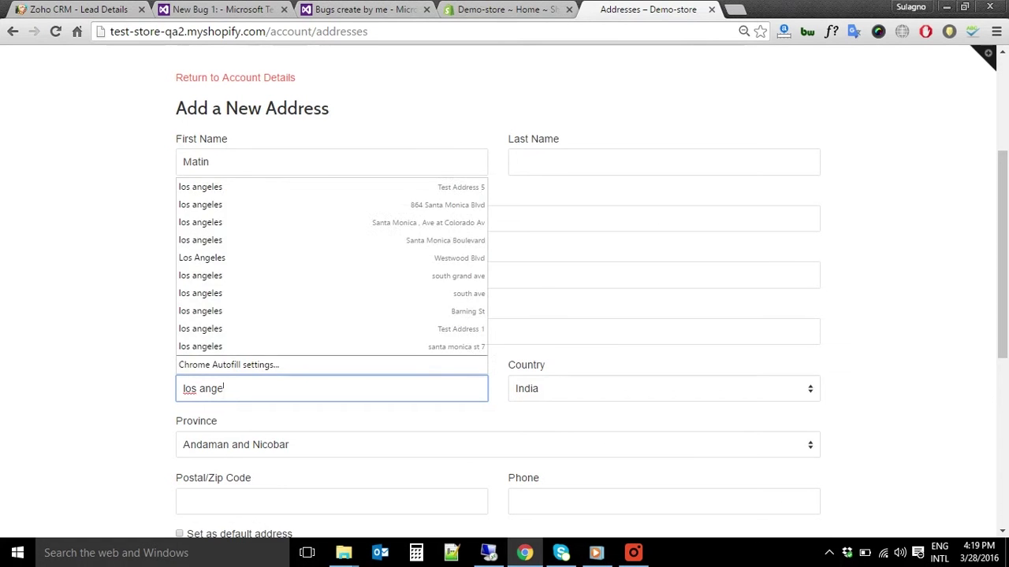
click(44, 366)
click(667, 389)
click(569, 129)
scroll(570, 237, down, 2)
click(352, 354)
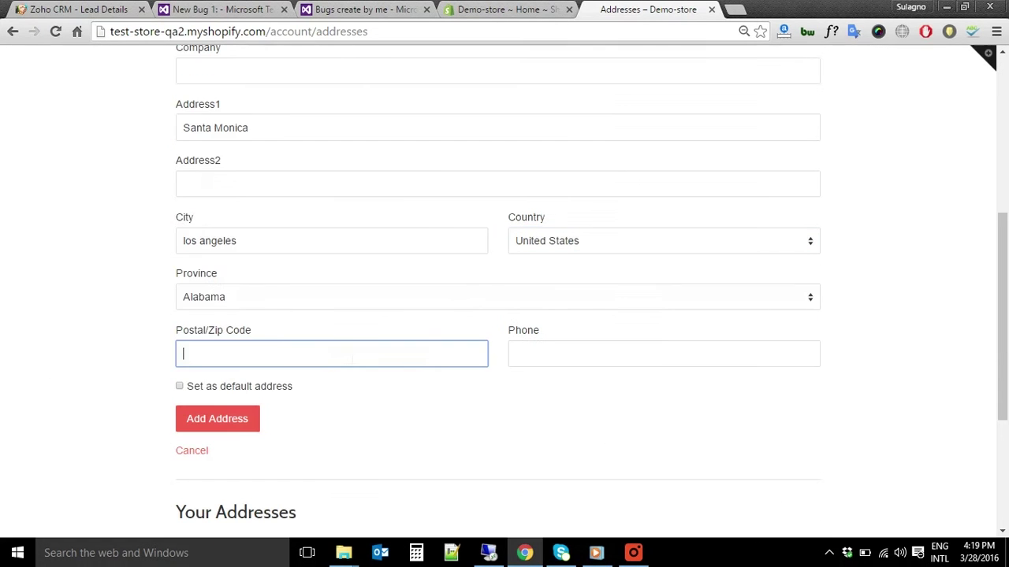
key(Tab)
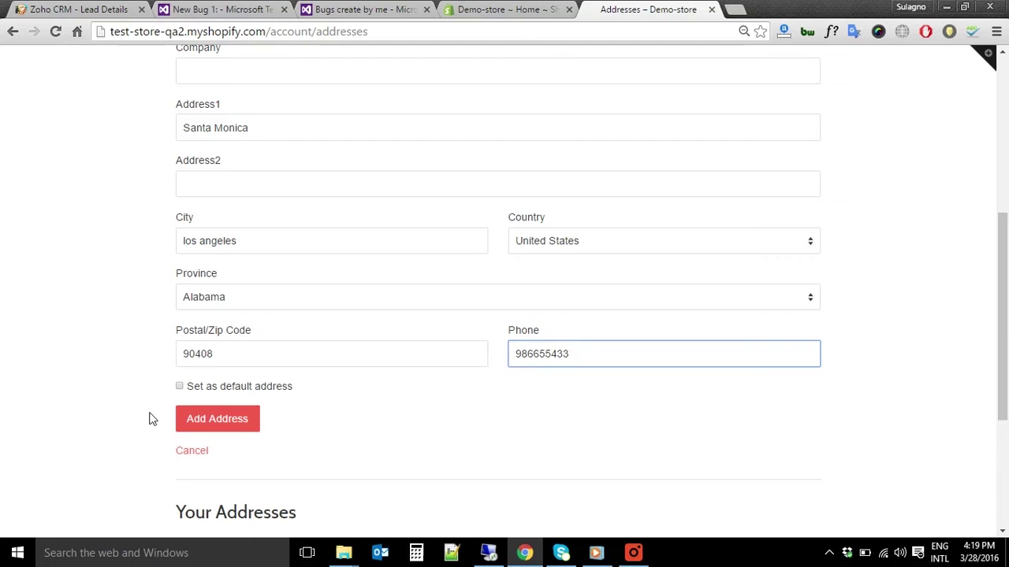
click(197, 419)
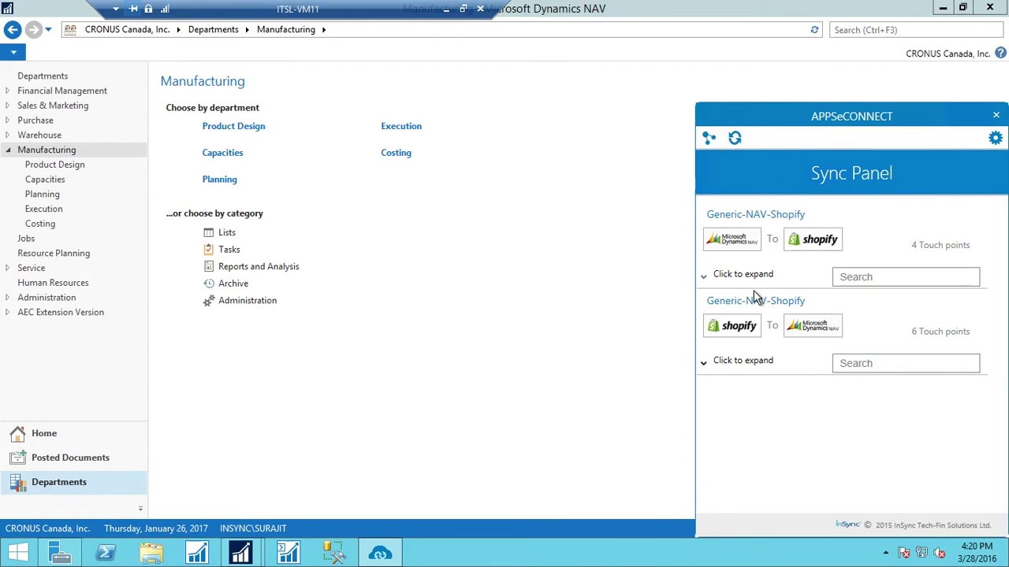
Run the Shopify-to-NAV Customer Add sync now
click(733, 364)
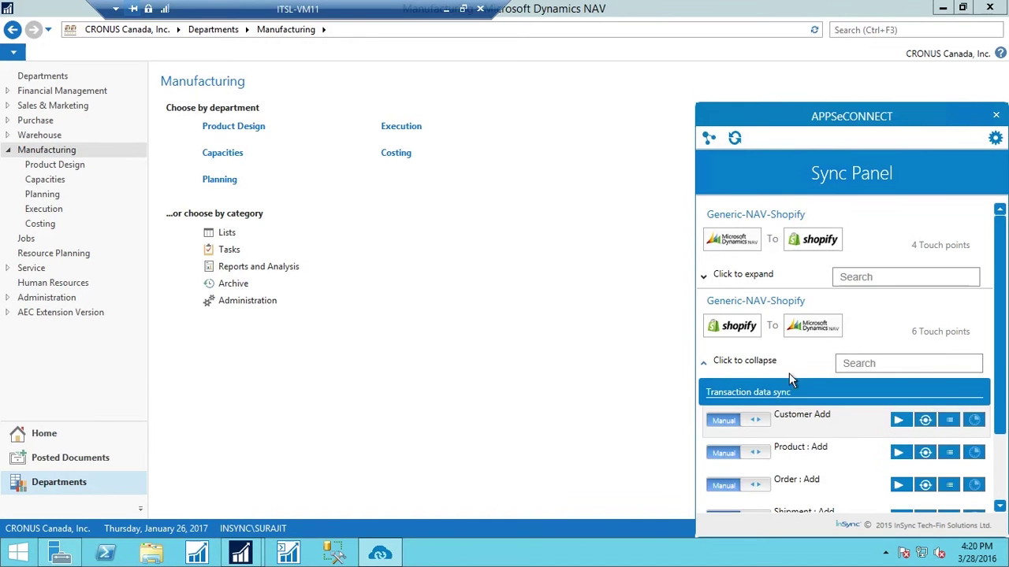
scroll(1005, 383, down, 1)
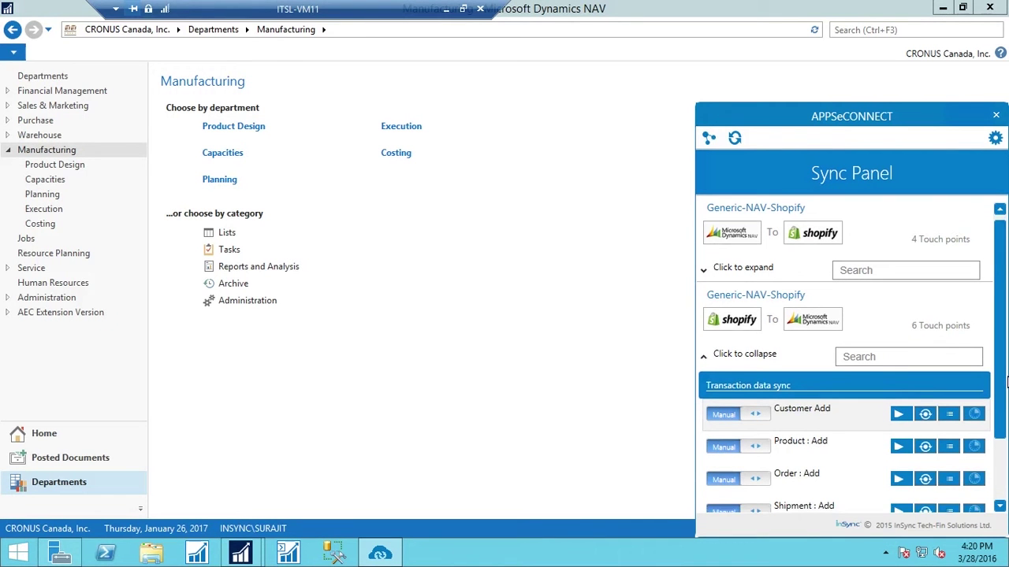
scroll(1005, 383, down, 2)
click(902, 388)
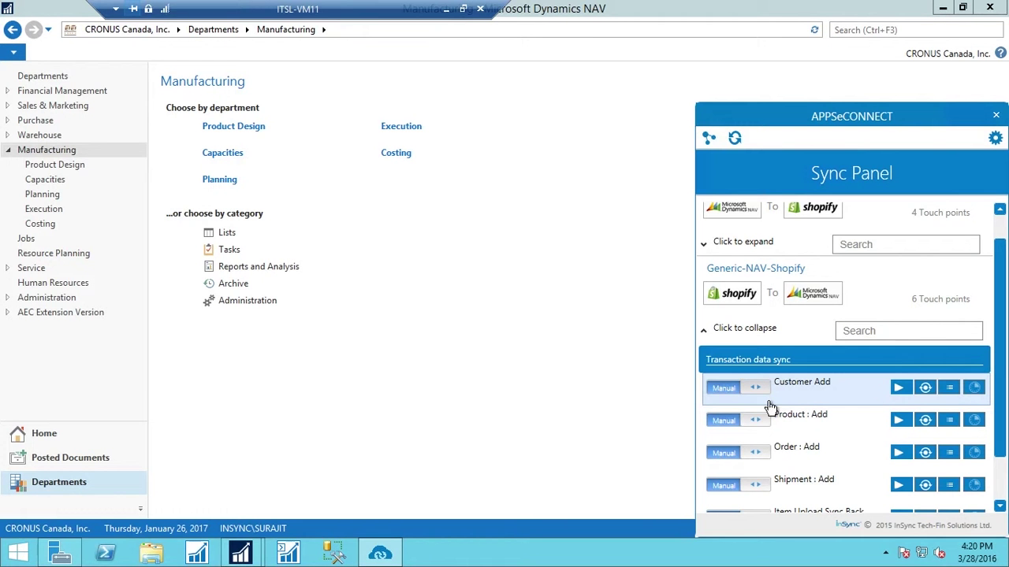
Save an Auto schedule for Customer Add: SECONDLY, every 30 seconds, 3 runs; then revert to Manual
click(738, 402)
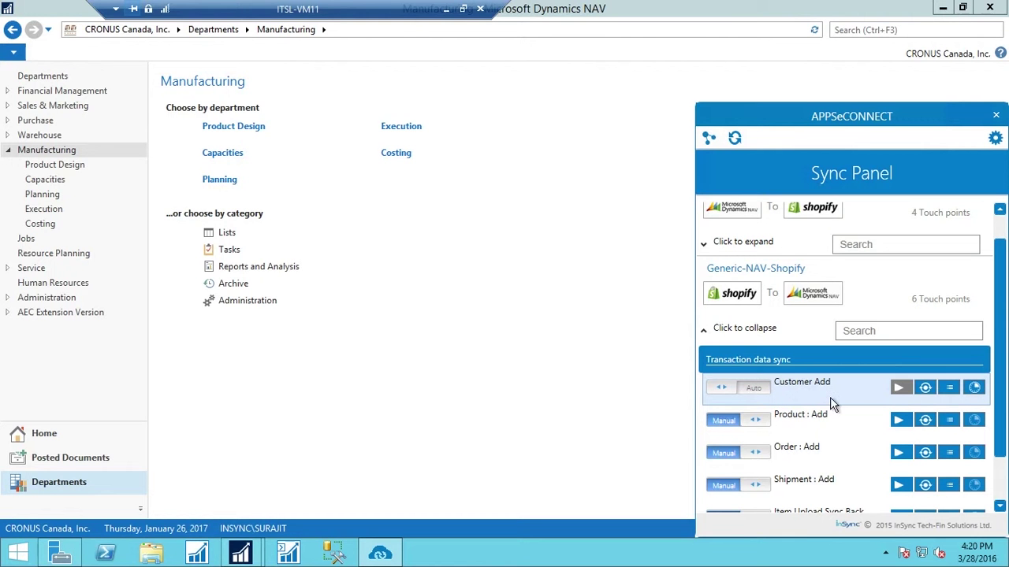
click(975, 387)
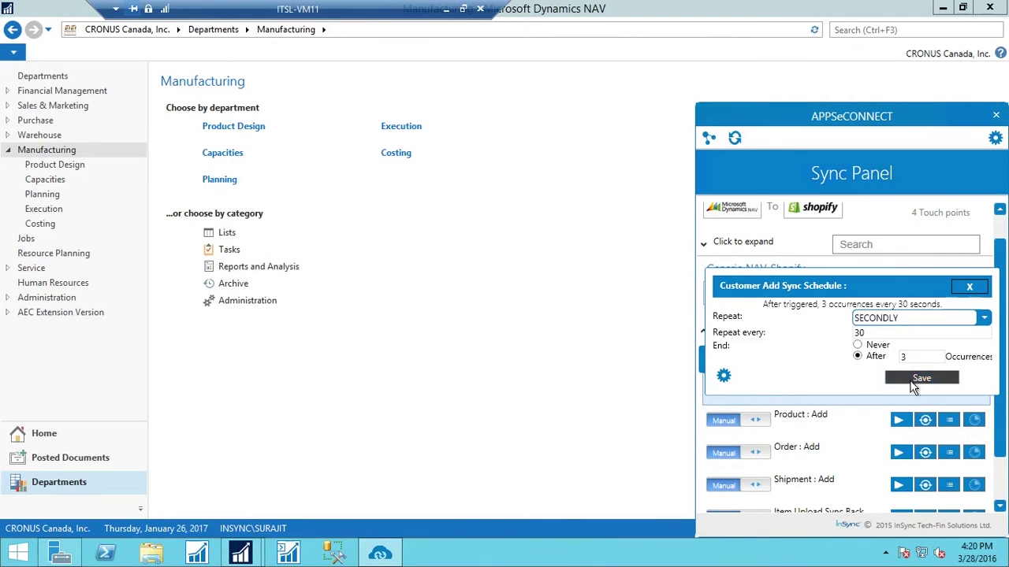
click(914, 381)
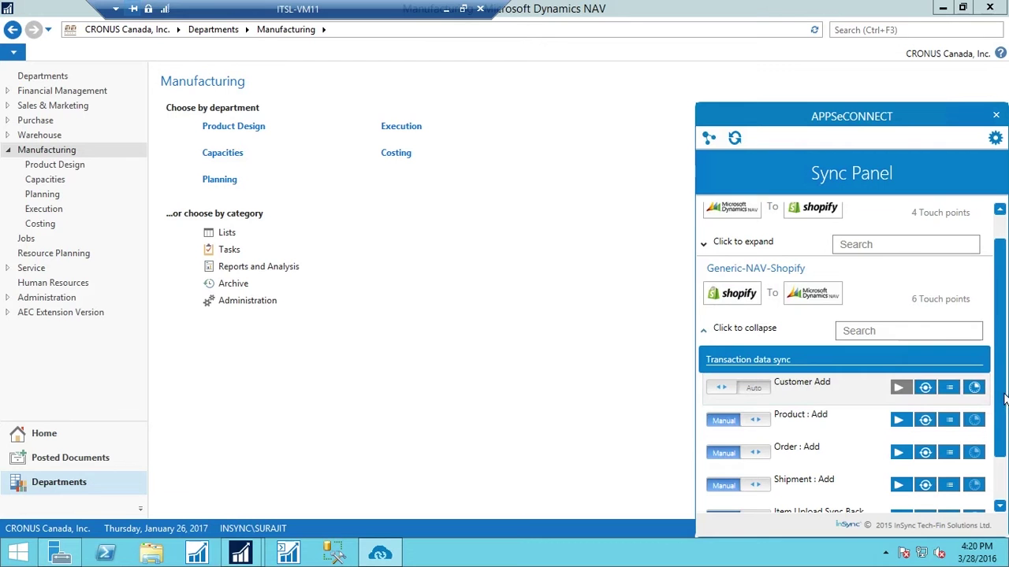
click(761, 399)
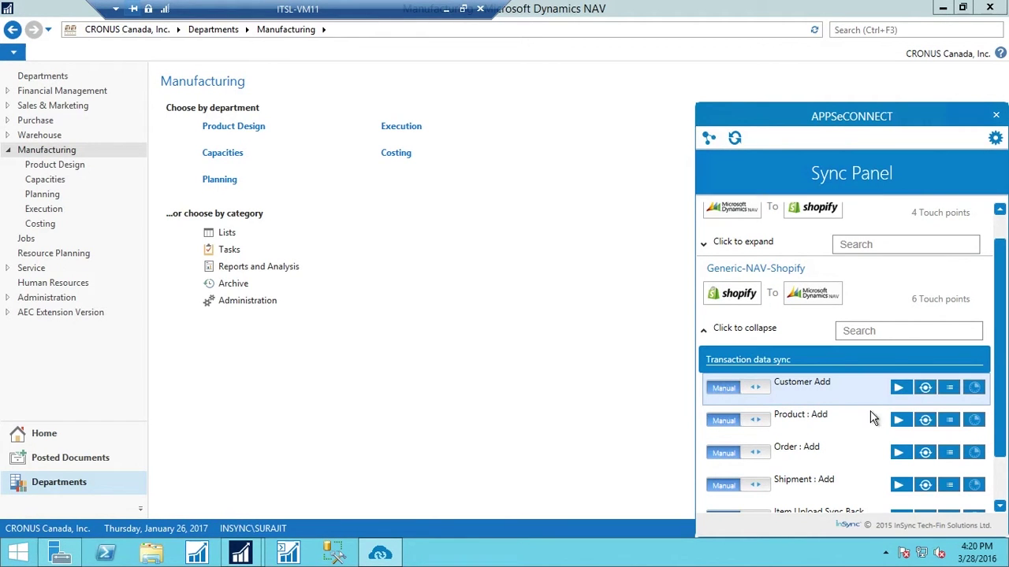
Close the sync panel and open the synced customer's card from Sales & Marketing > Order Processing
click(40, 150)
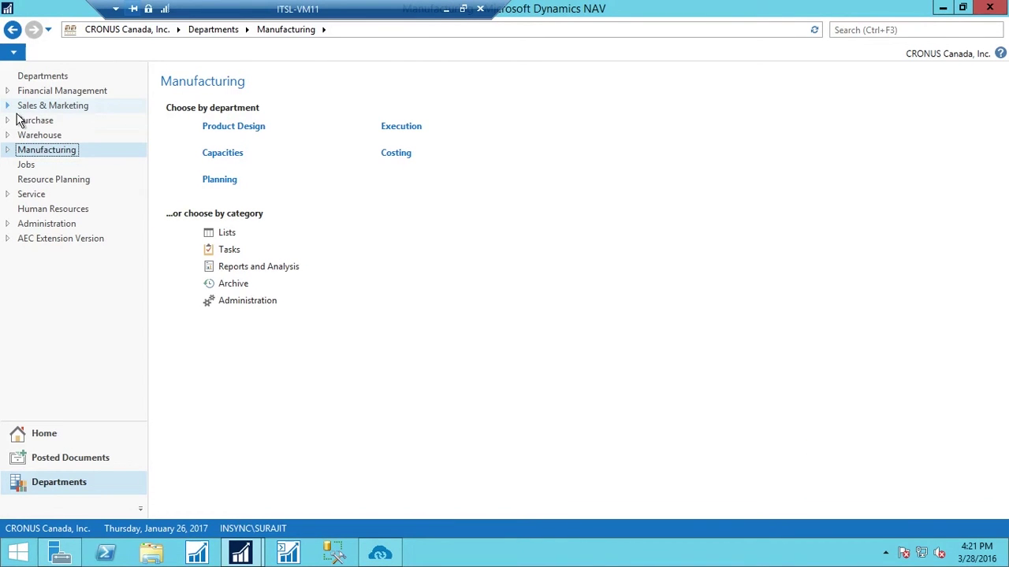
click(7, 104)
click(54, 136)
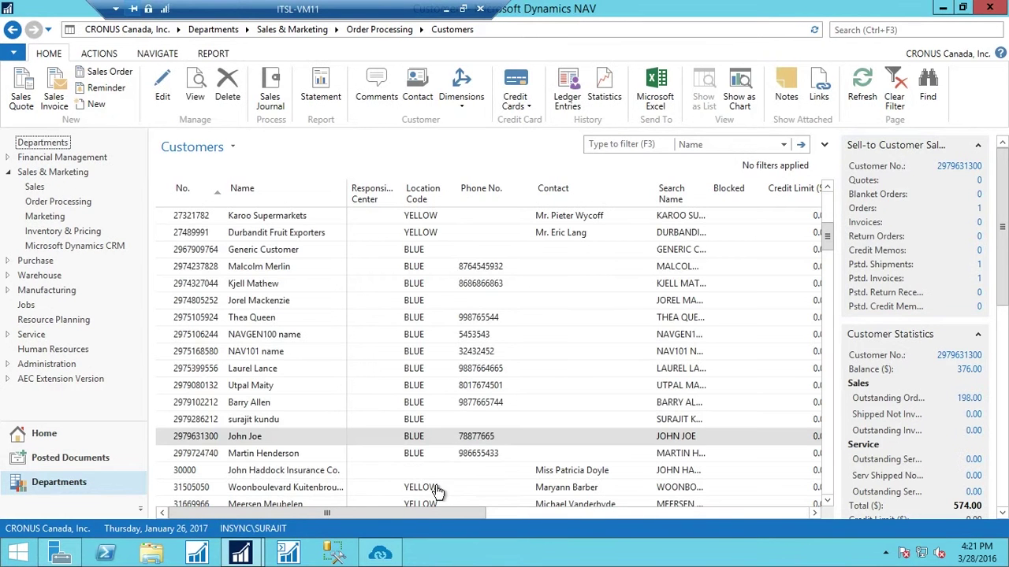
double_click(426, 453)
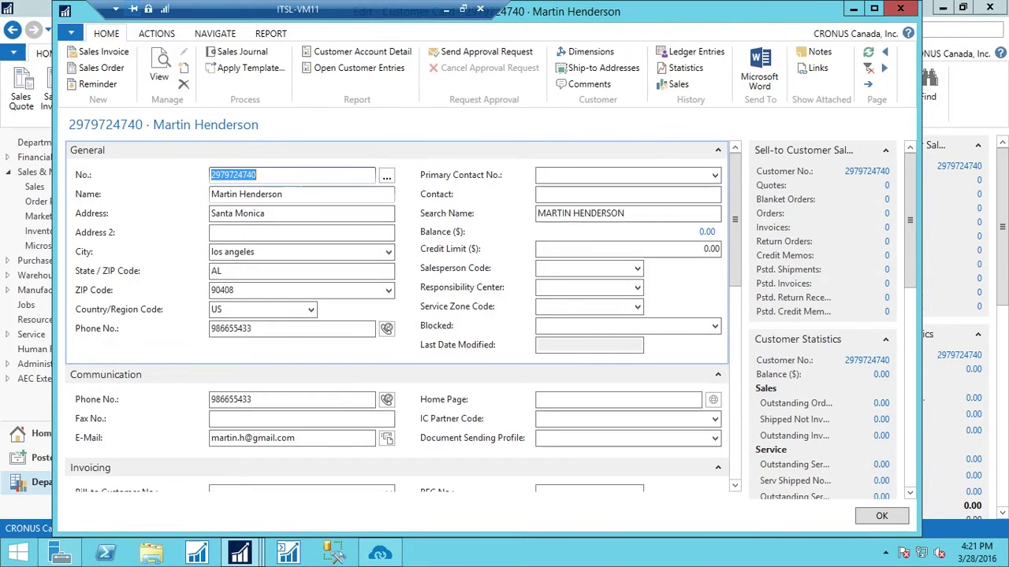
Review the customer card's sections and close it
scroll(249, 400, down, 2)
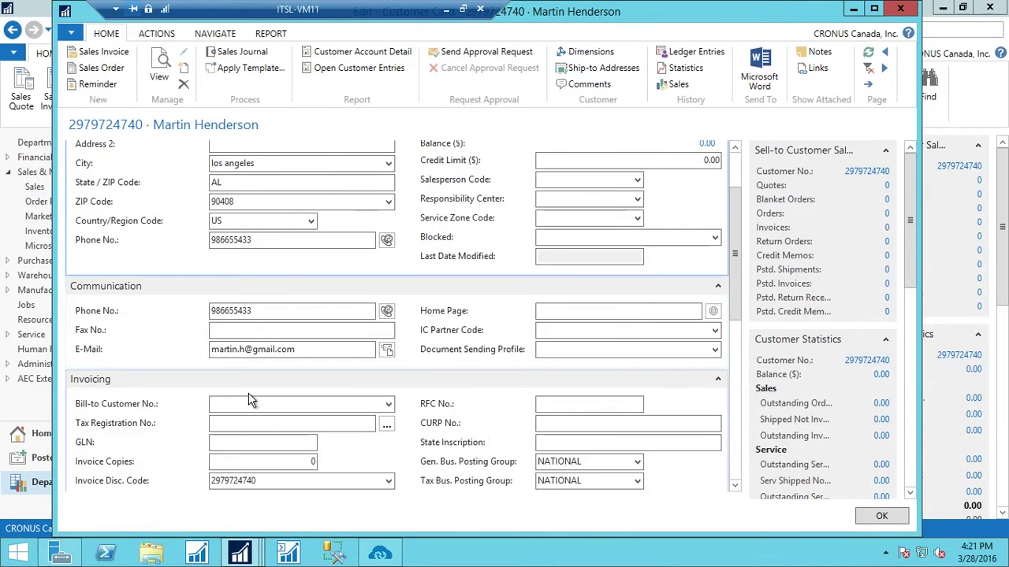
scroll(666, 396, down, 2)
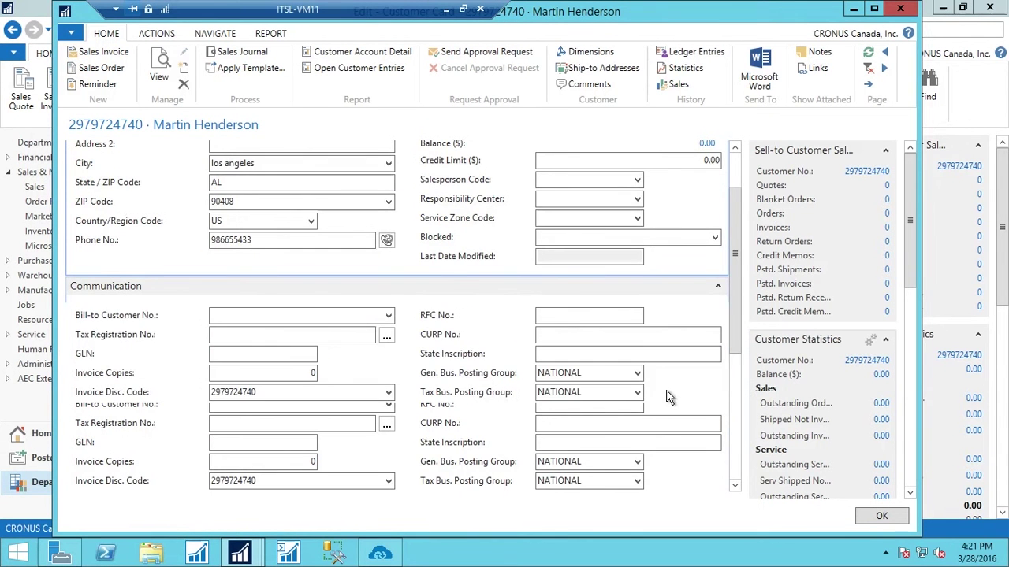
scroll(658, 477, down, 2)
scroll(658, 476, up, 2)
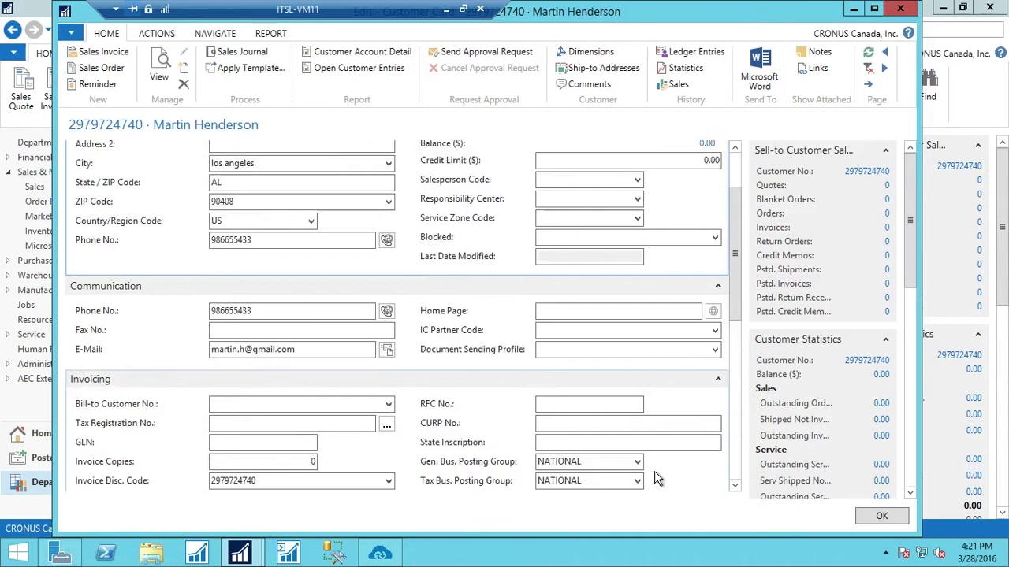
scroll(658, 477, up, 2)
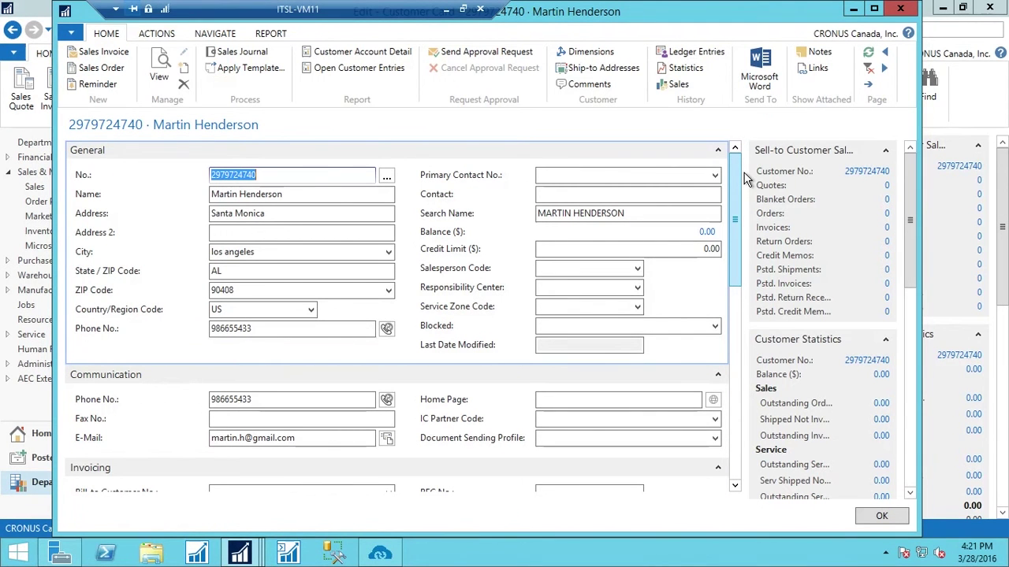
click(901, 9)
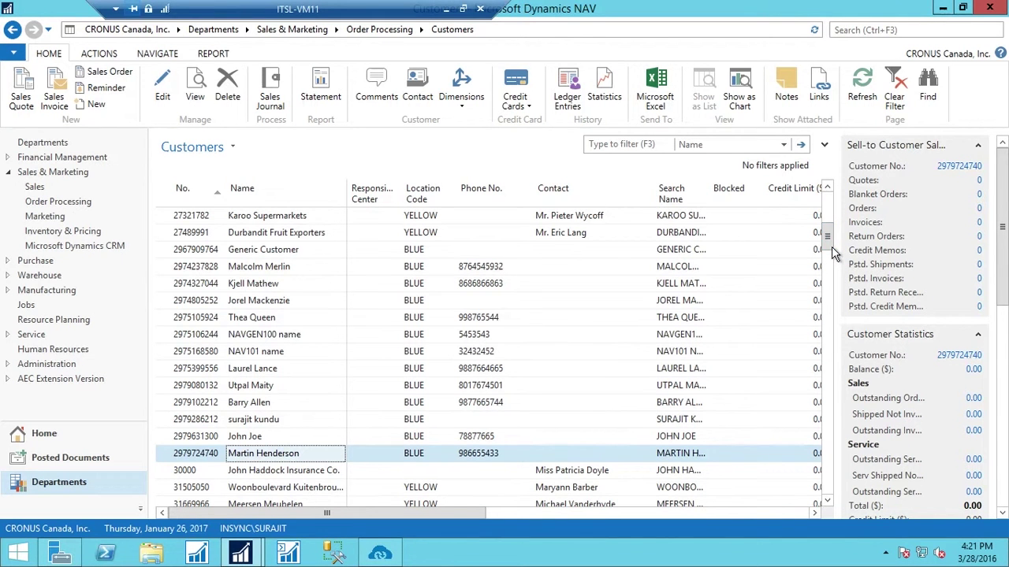
Start a new item card from the Items list under Sales & Marketing > Inventory & Pricing
drag(828, 238, 836, 203)
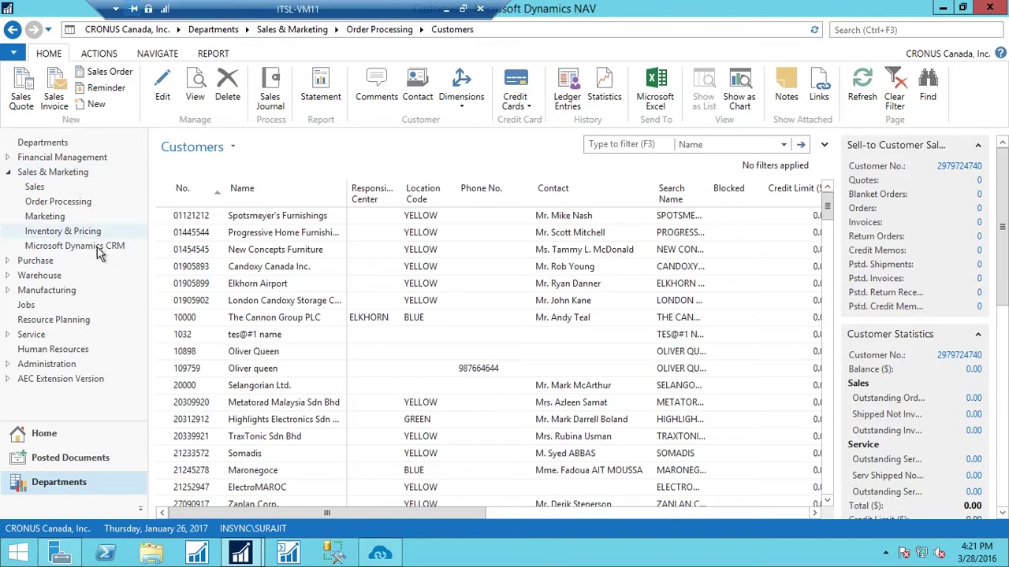
click(82, 203)
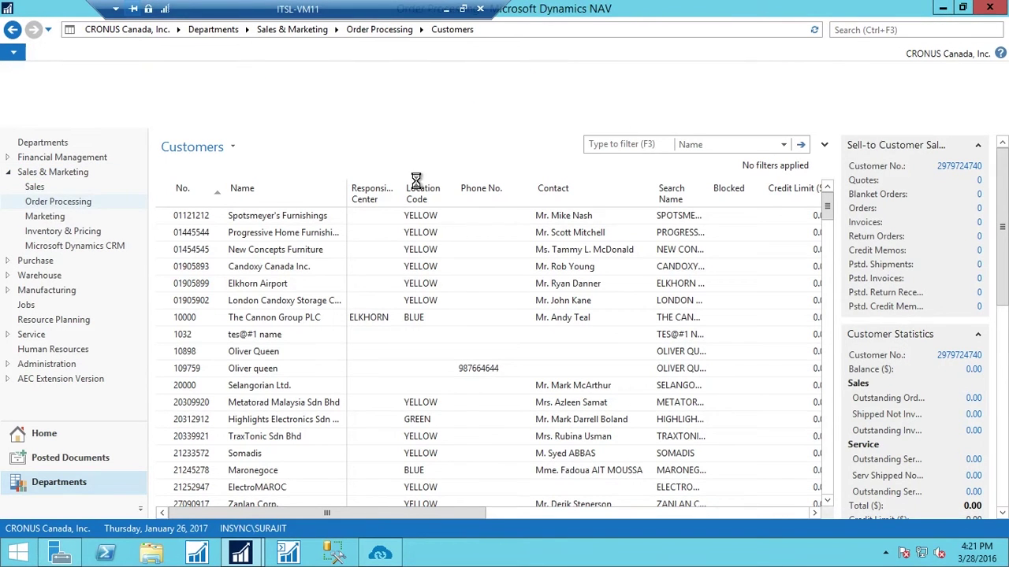
click(63, 164)
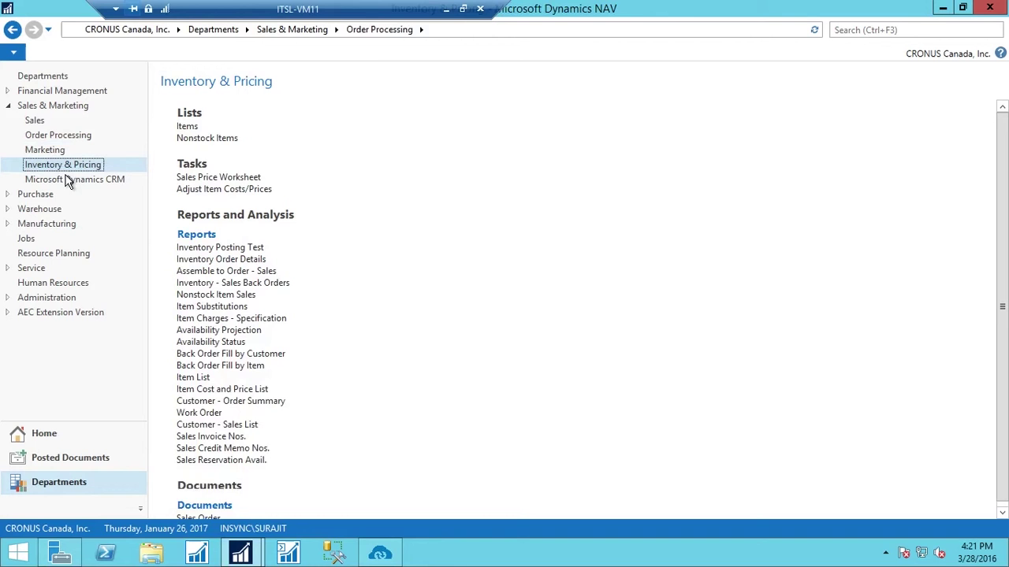
click(190, 128)
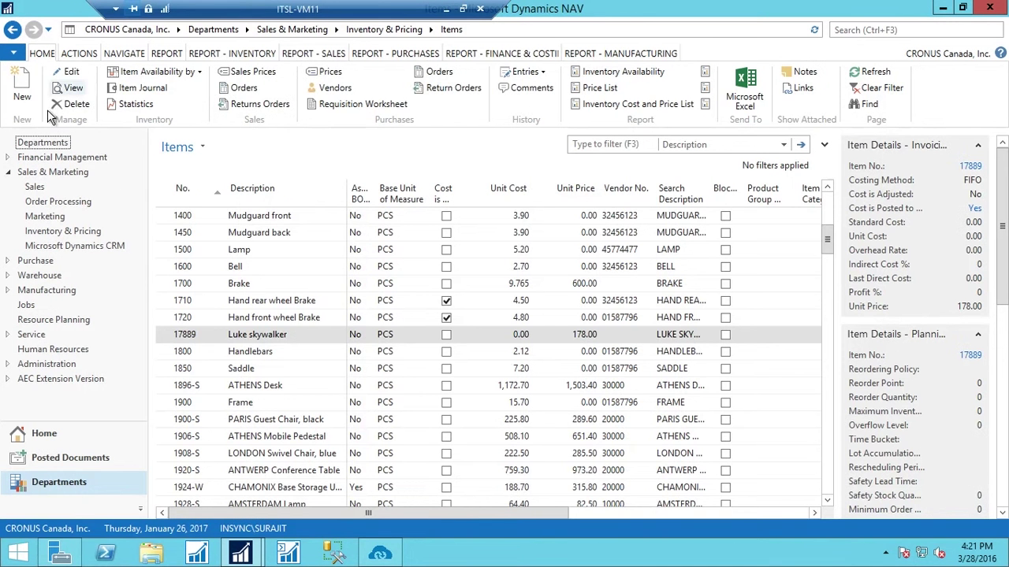
click(31, 100)
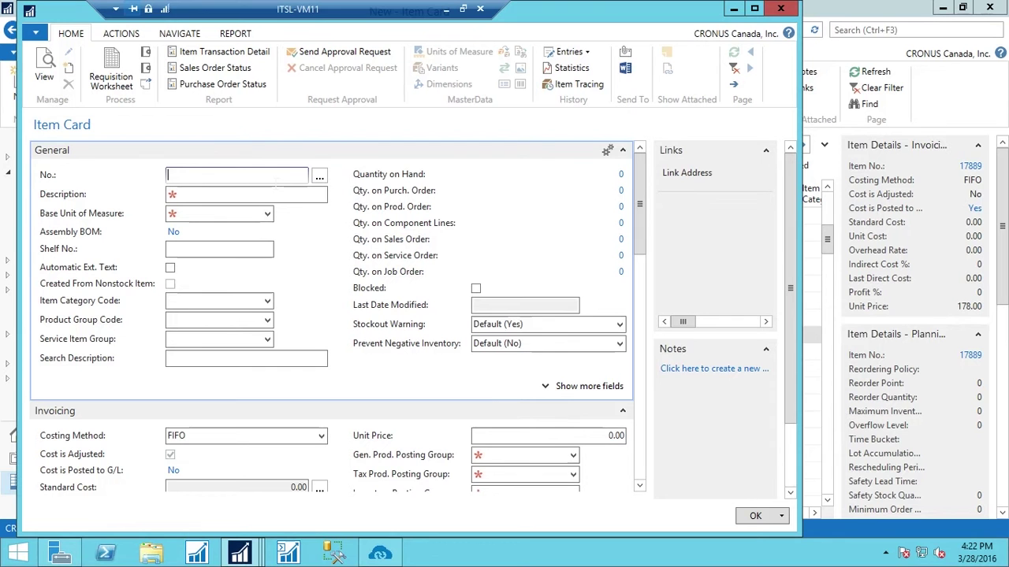
Enter item No. 1999, description 'test product 99', base unit PCS and unit price 134
text(1999)
key(Tab)
text(te)
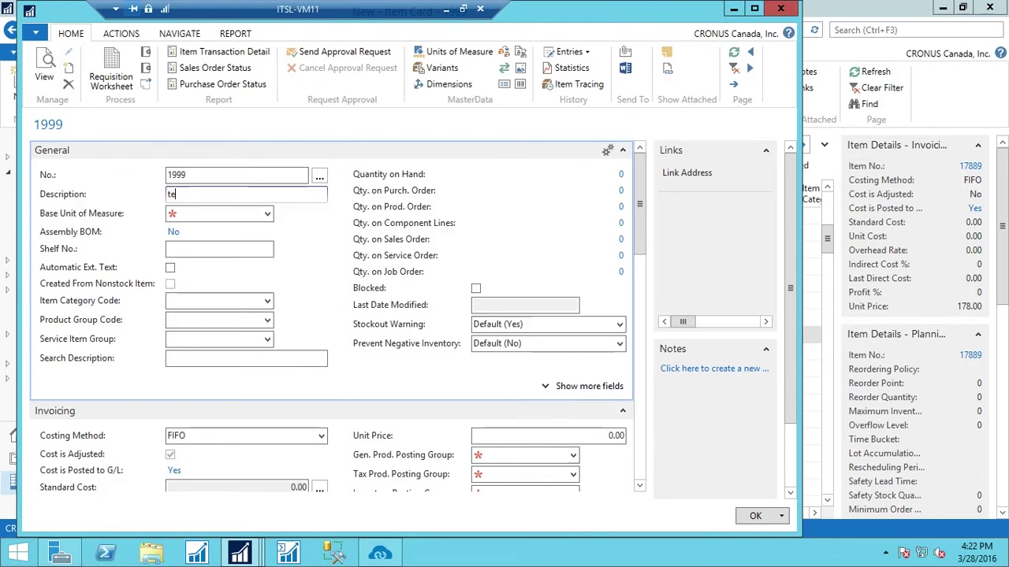
text(st product 99)
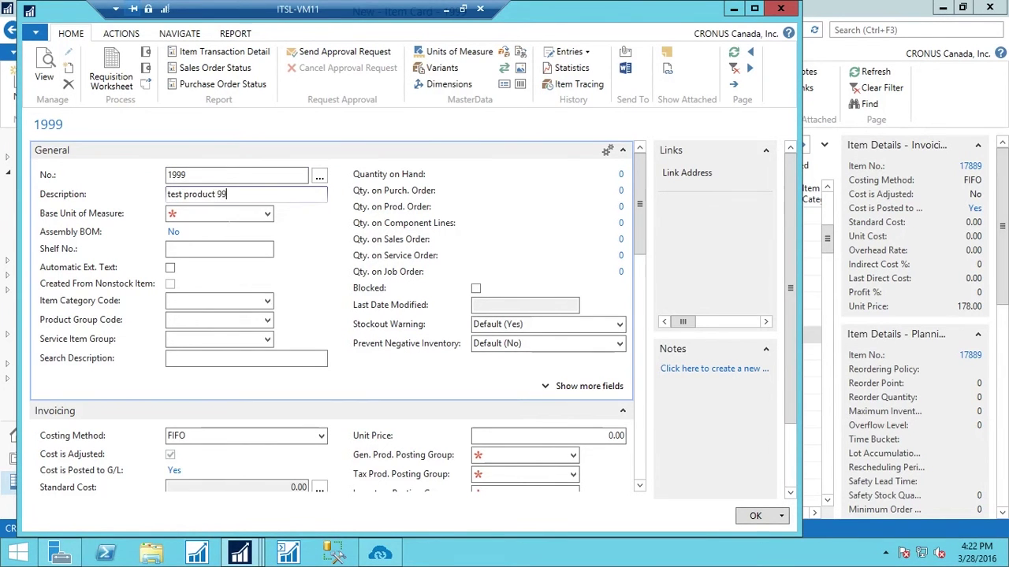
click(268, 214)
scroll(218, 346, down, 2)
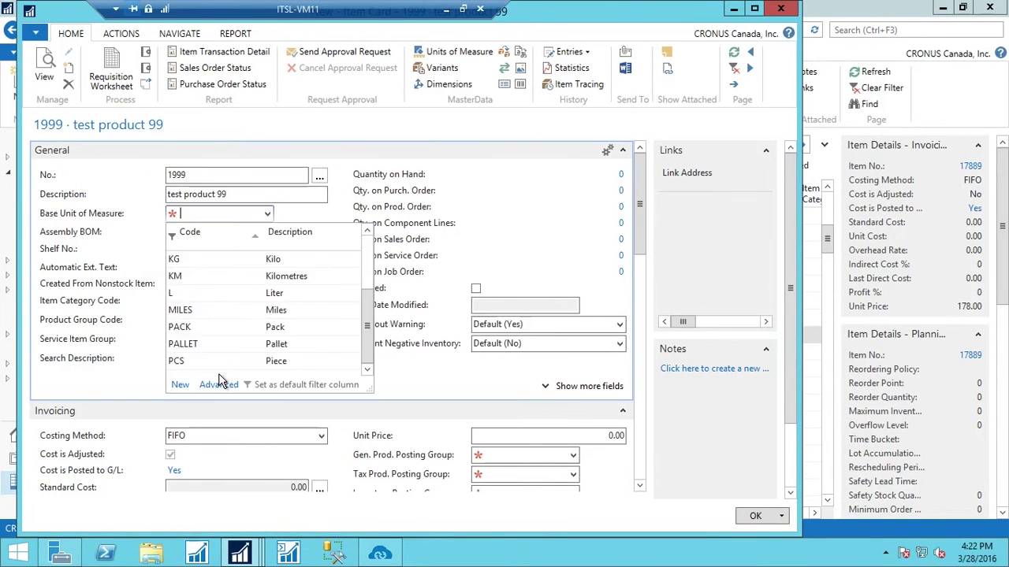
click(187, 360)
drag(621, 436, 608, 436)
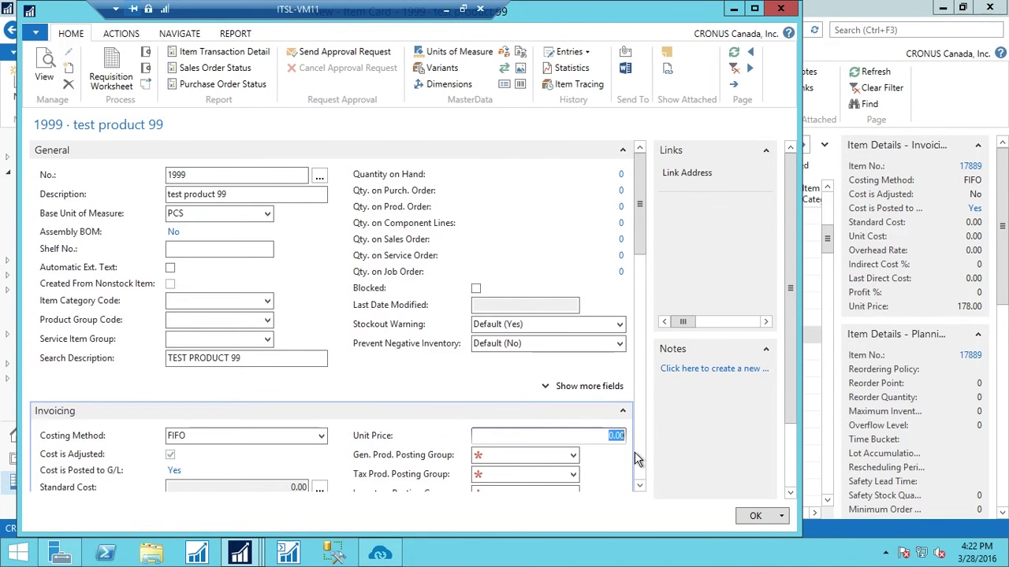
text(134)
scroll(654, 250, down, 1)
scroll(654, 248, down, 10)
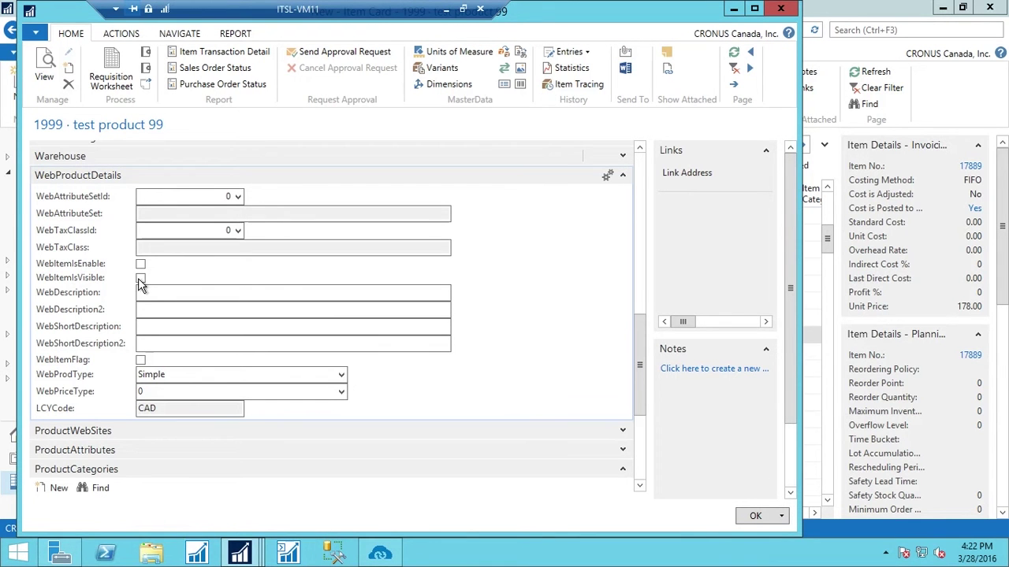
Check WebItemIsEnable, WebItemIsVisible and WebItemFlag, and set ApplicationId to 2
key(space)
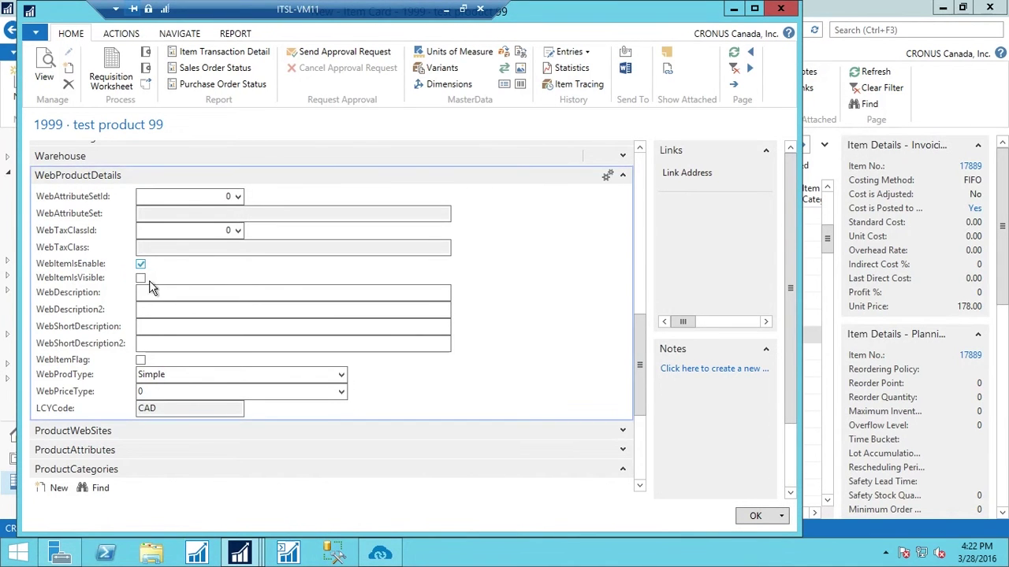
click(148, 281)
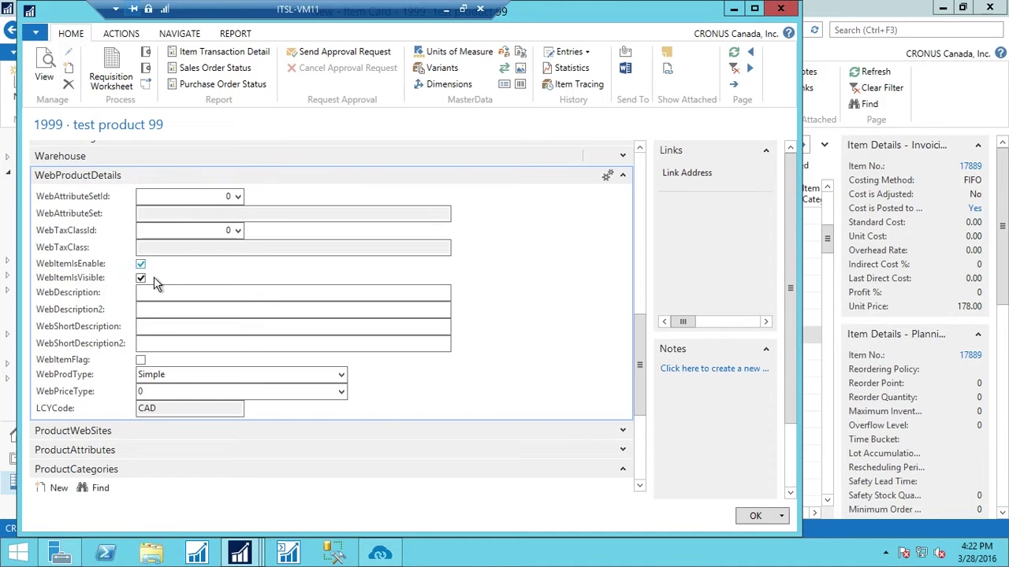
click(140, 360)
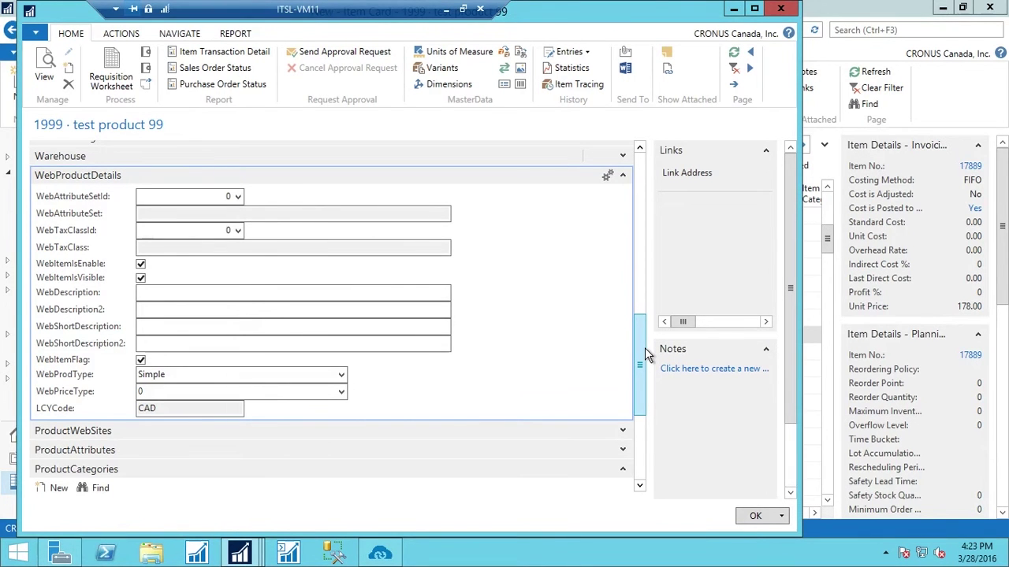
drag(645, 347, 645, 399)
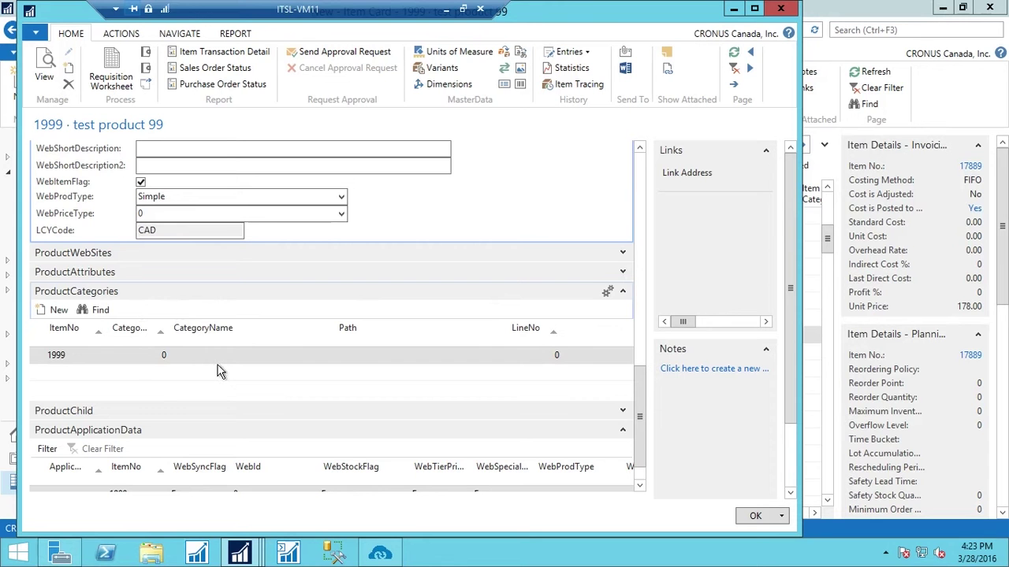
scroll(650, 387, down, 1)
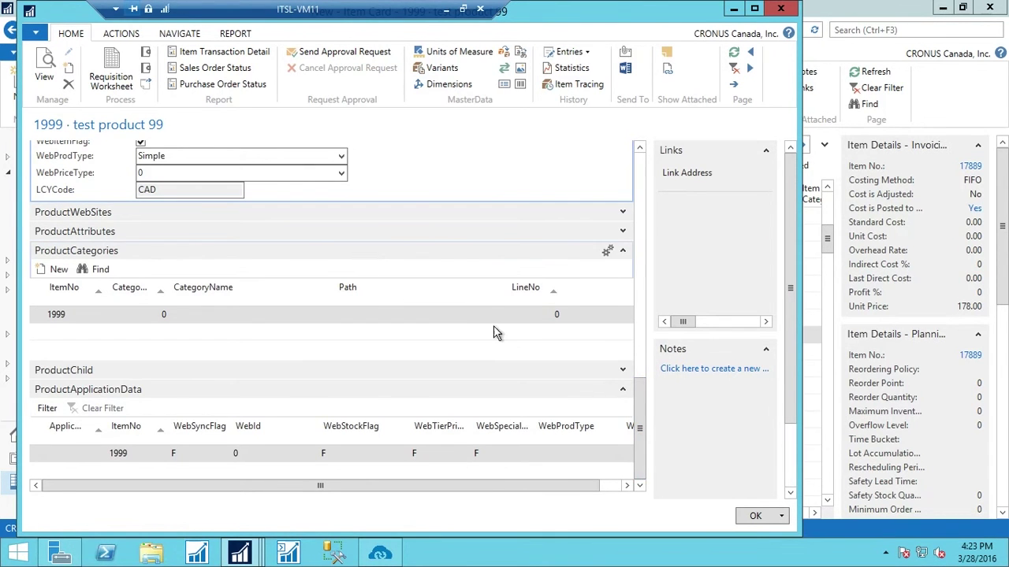
click(71, 453)
click(99, 453)
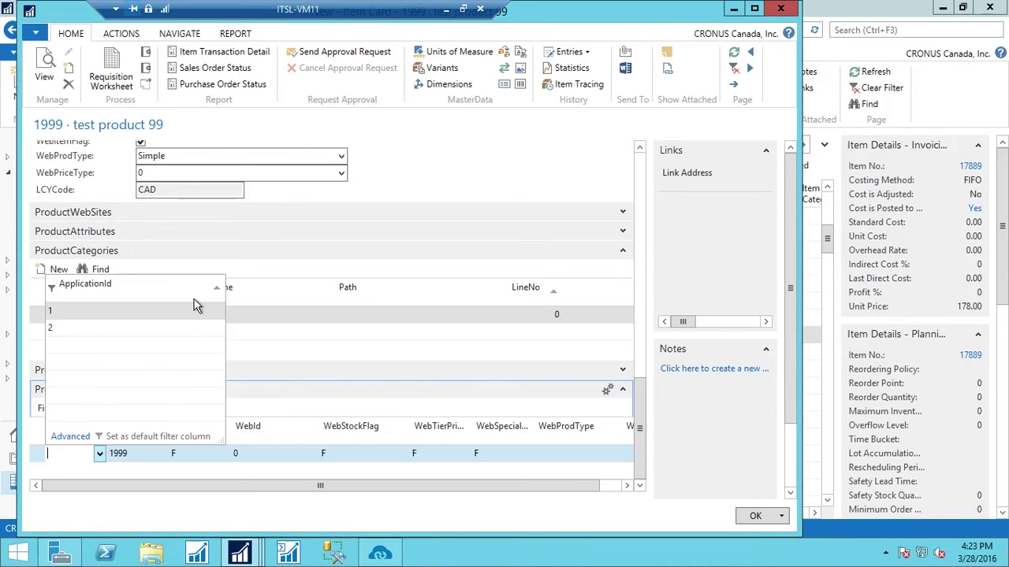
click(124, 327)
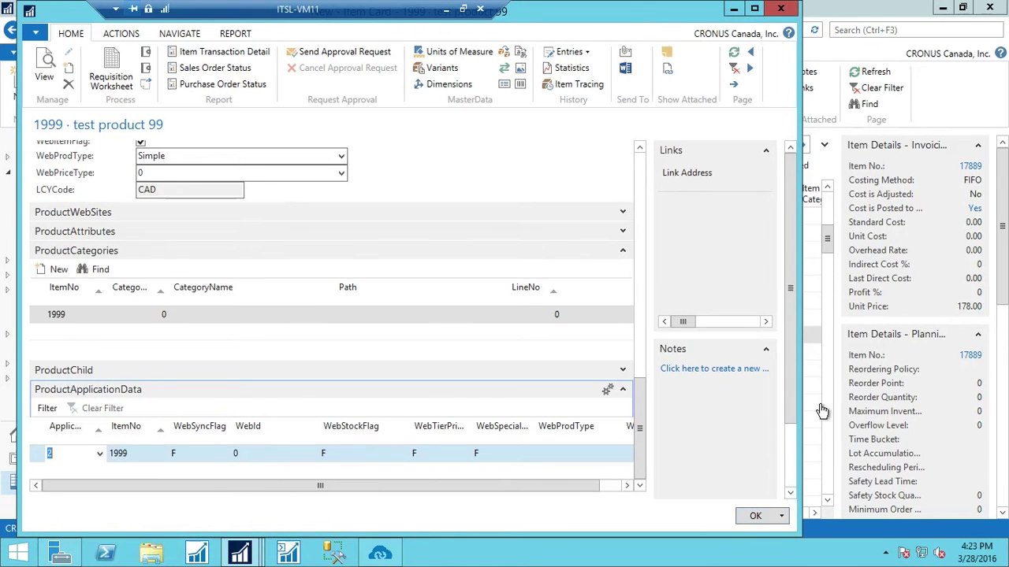
Choose posting groups RETAIL, NO TAX and FINISHED, and save the item card with OK
drag(638, 384, 662, 191)
click(574, 389)
click(529, 330)
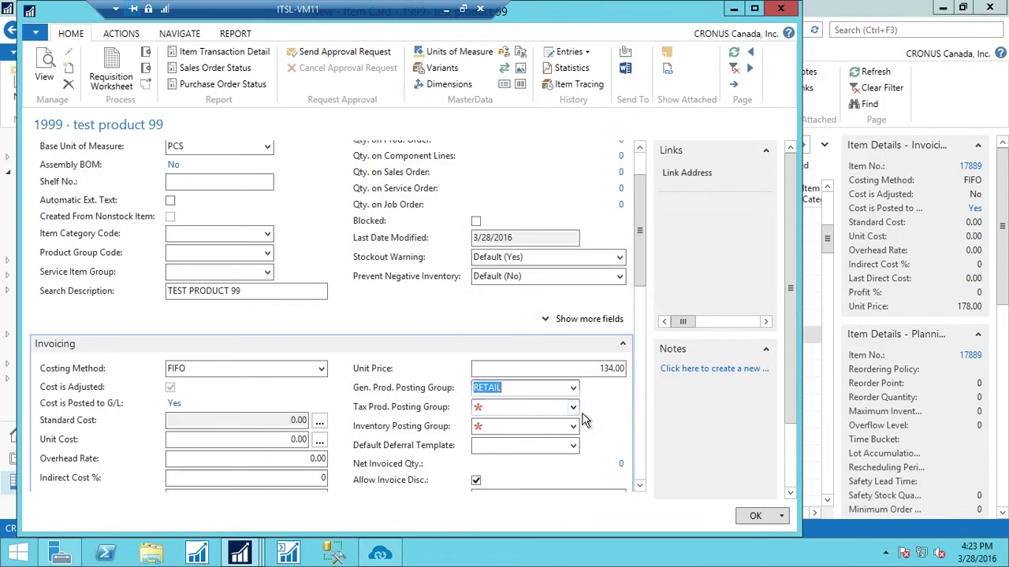
click(573, 407)
click(508, 268)
click(574, 427)
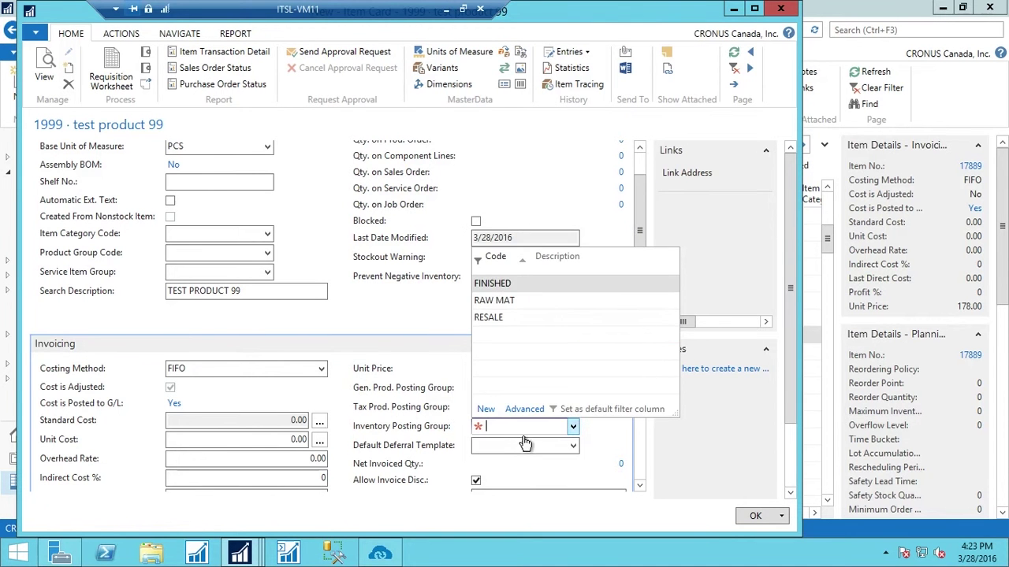
click(525, 296)
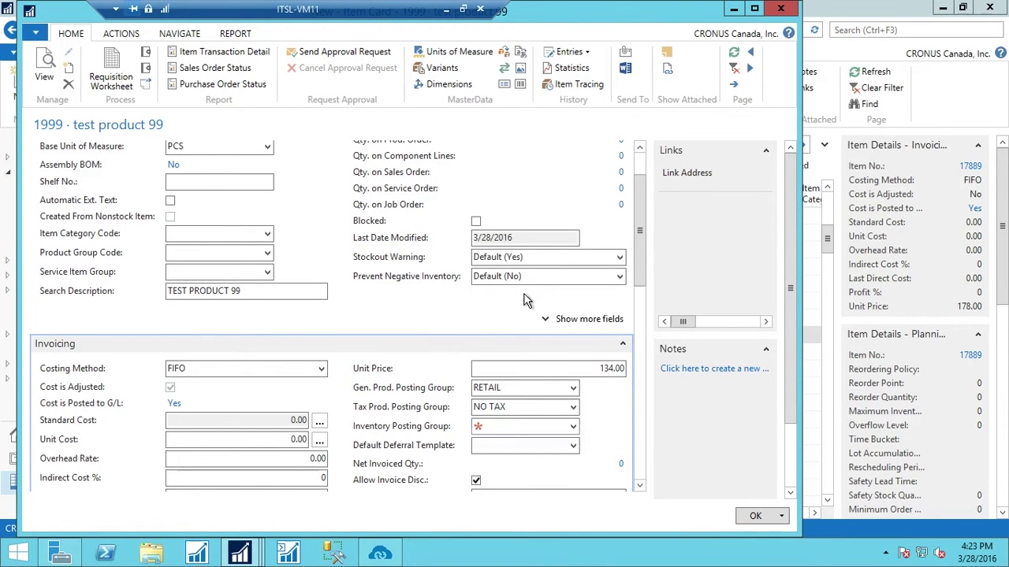
click(755, 517)
click(379, 553)
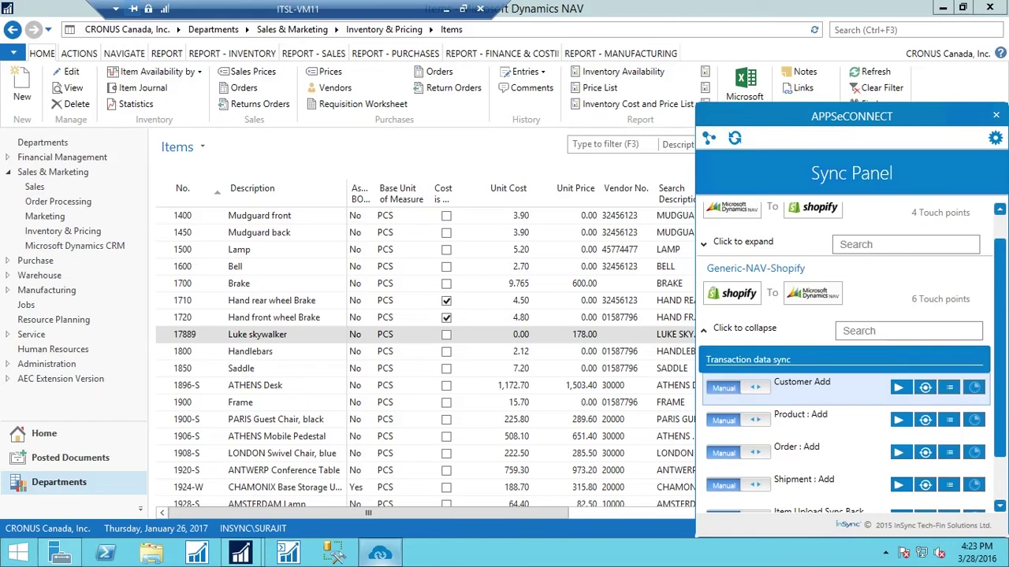
Run the NAV-to-Shopify Product : Add sync, then switch to the Shopify admin home page
click(725, 329)
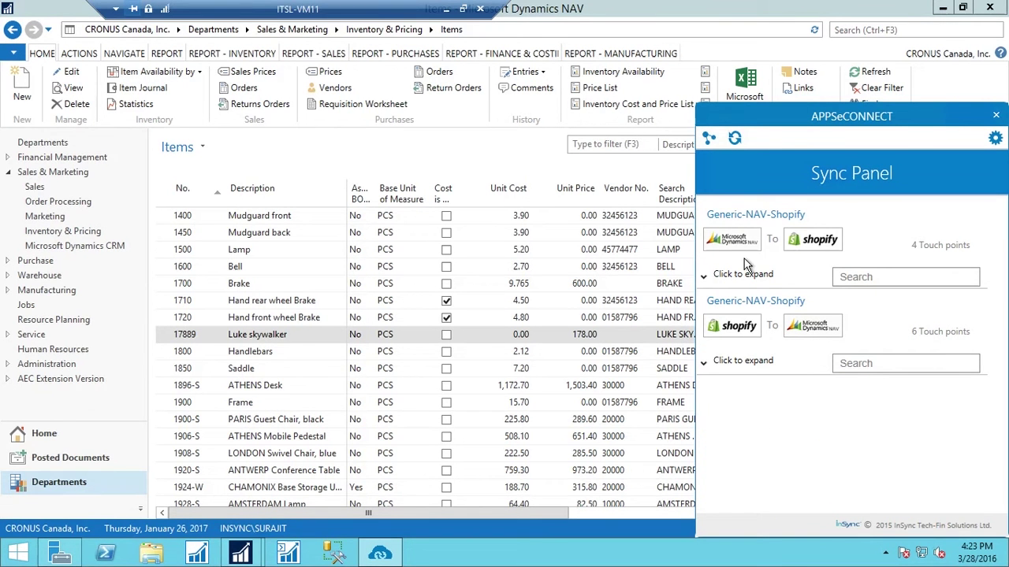
click(838, 266)
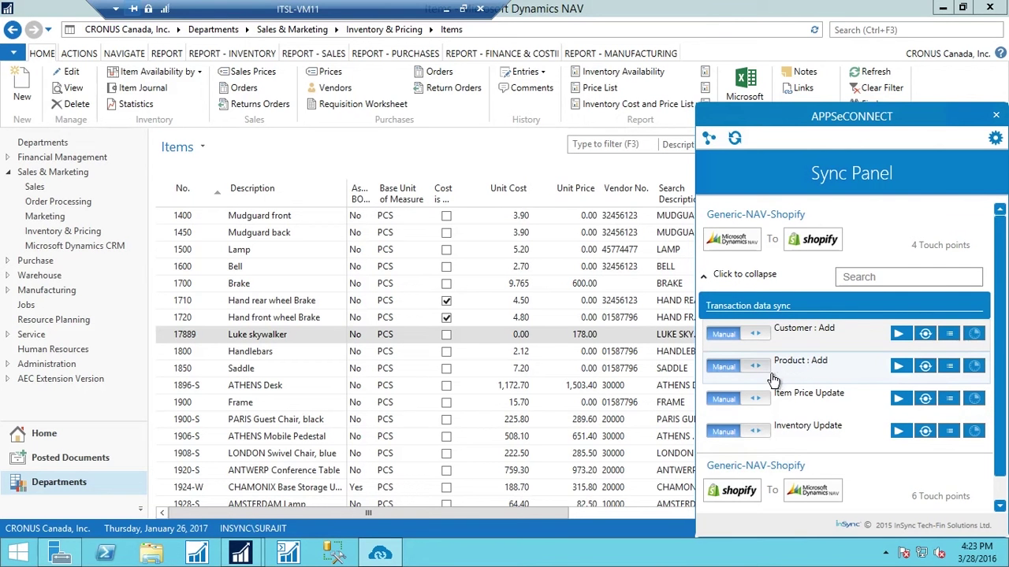
click(903, 368)
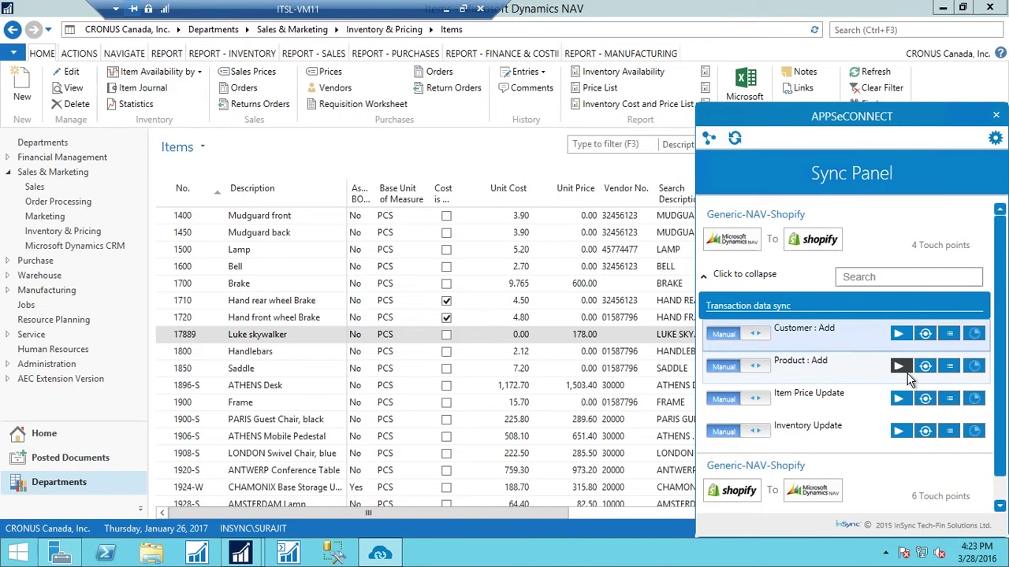
click(447, 11)
key(ctrl+shift+Tab)
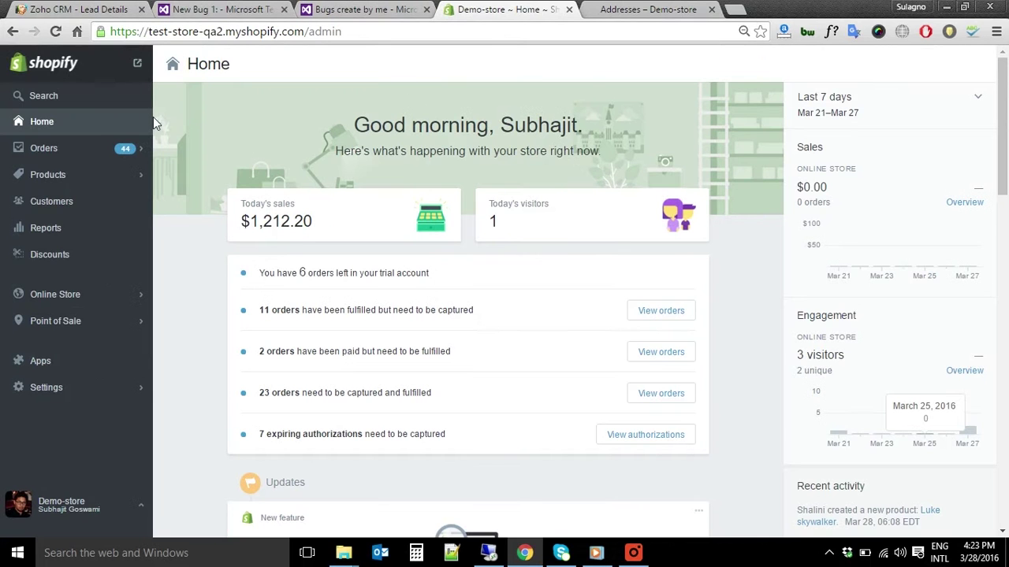
Search Shopify products for 1999 and open test product 99 to check its variant inventory
click(69, 177)
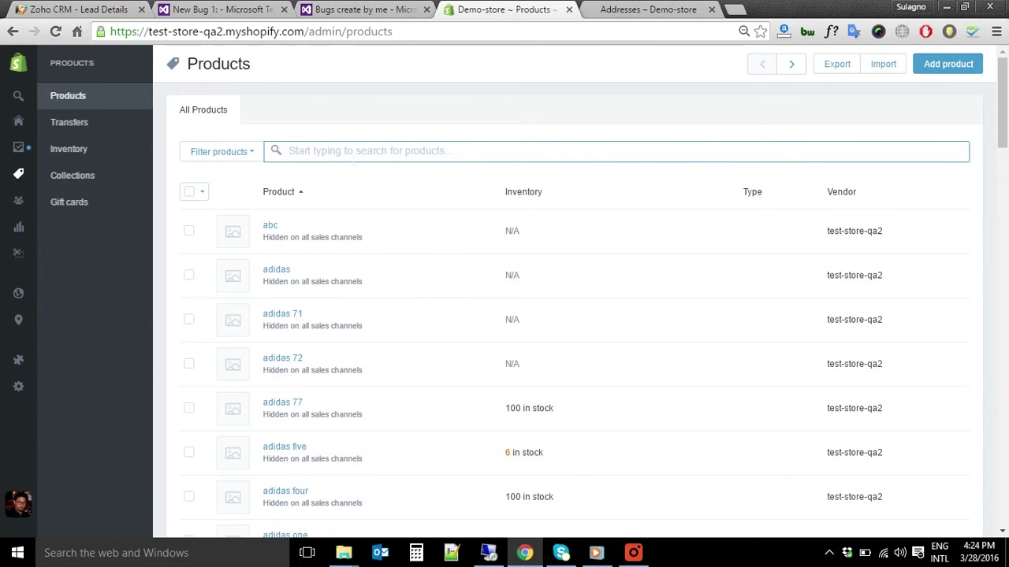
text(test product)
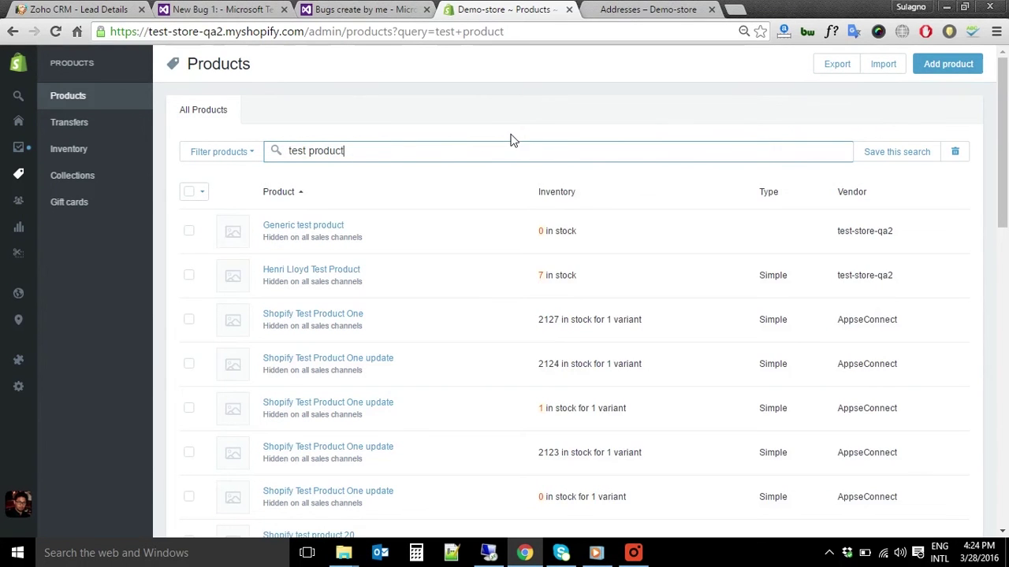
key(ctrl+a)
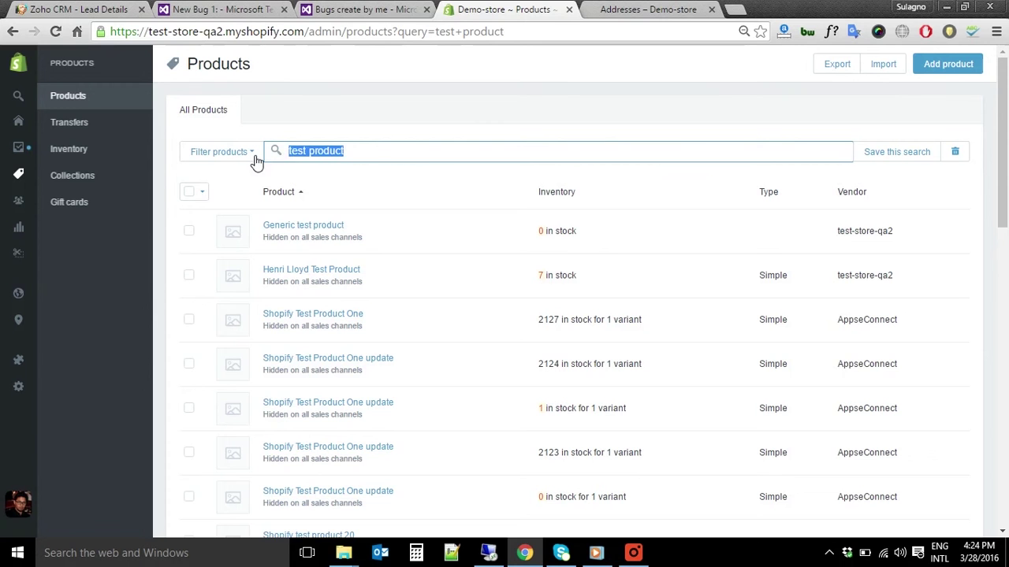
text(1099)
key(BackSpace)
key(BackSpace)
key(BackSpace)
text(999)
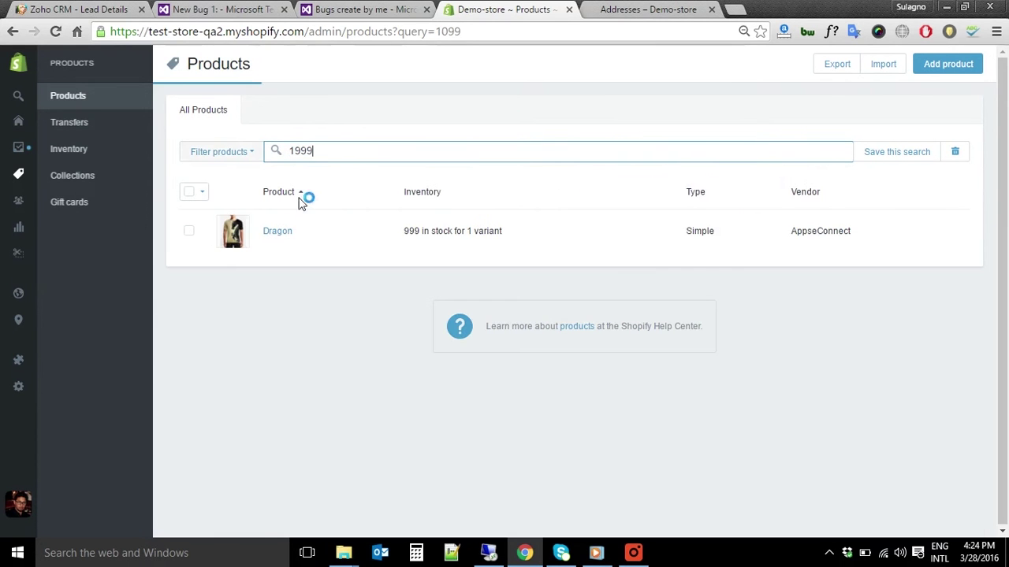
click(306, 234)
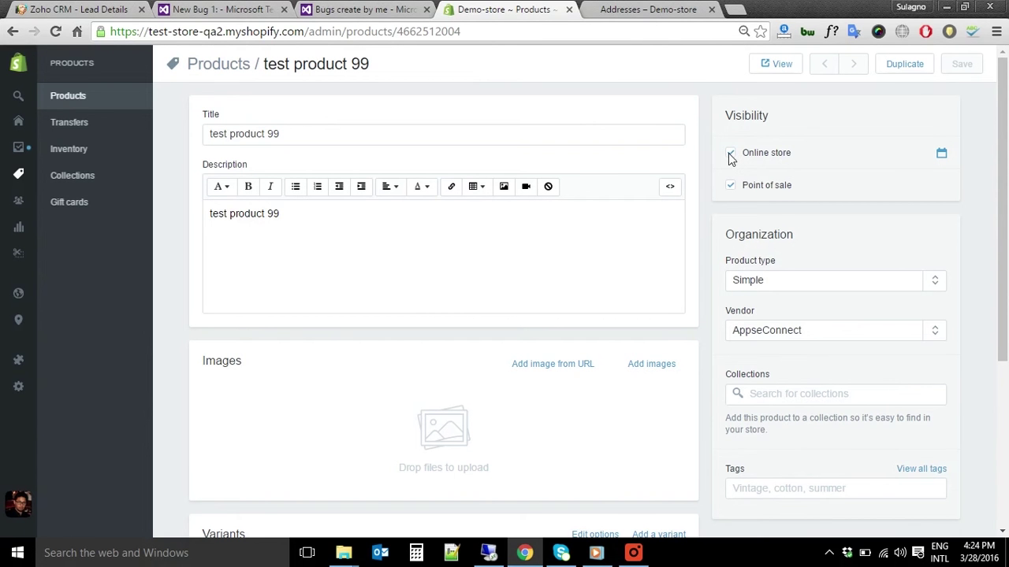
scroll(718, 322, down, 1)
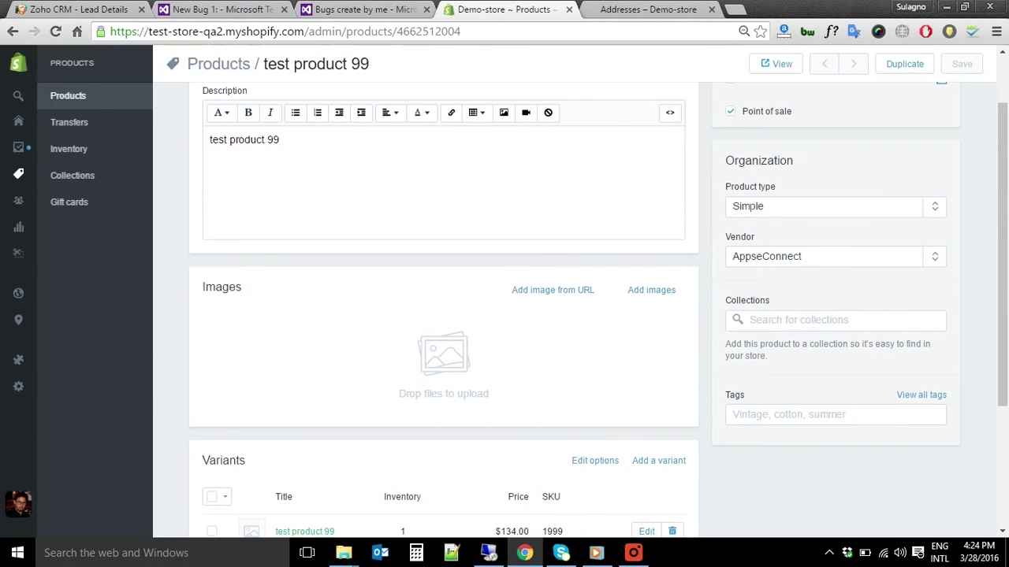
scroll(514, 398, down, 2)
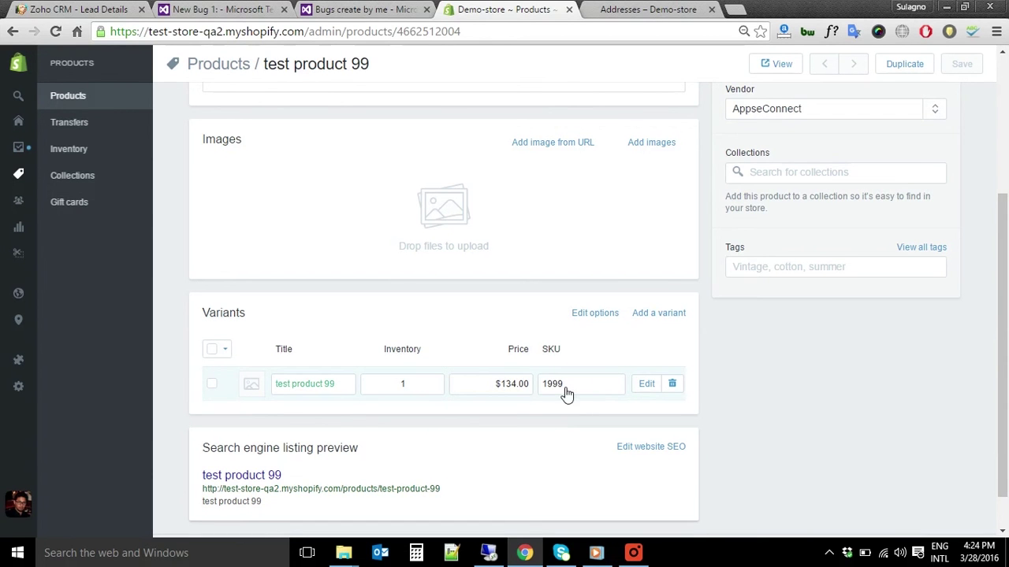
scroll(564, 426, down, 2)
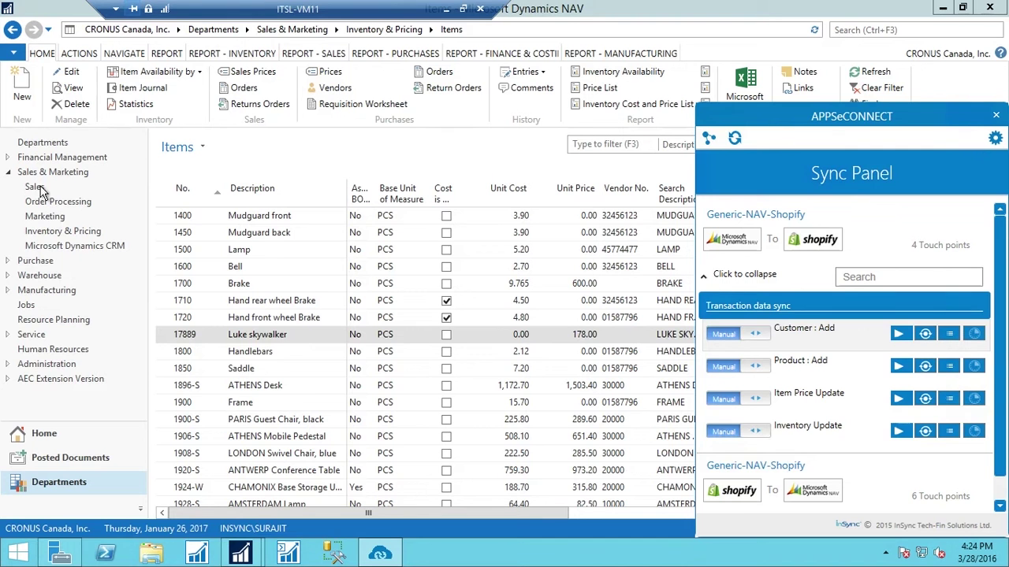
Filter the NAV Items list to No. 1999 and review test product 99's card
click(57, 201)
click(46, 224)
click(8, 105)
click(63, 164)
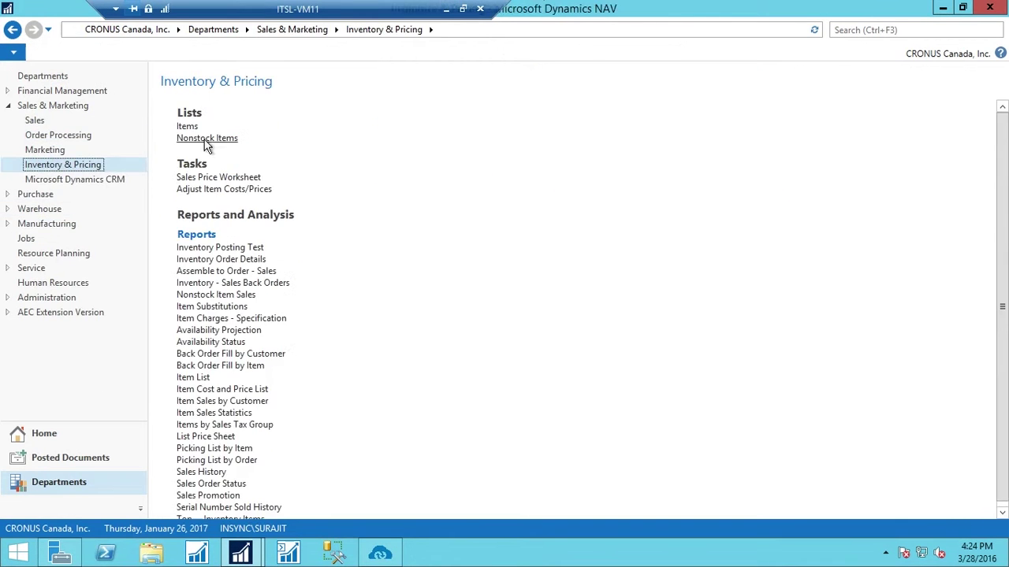
click(188, 127)
click(783, 145)
click(802, 162)
text(1999)
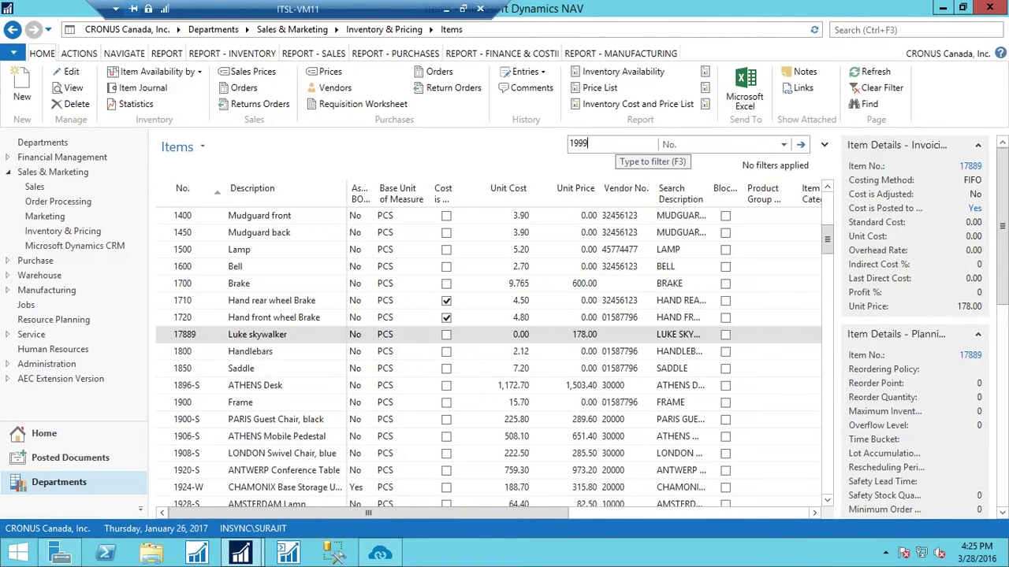
key(Return)
double_click(268, 229)
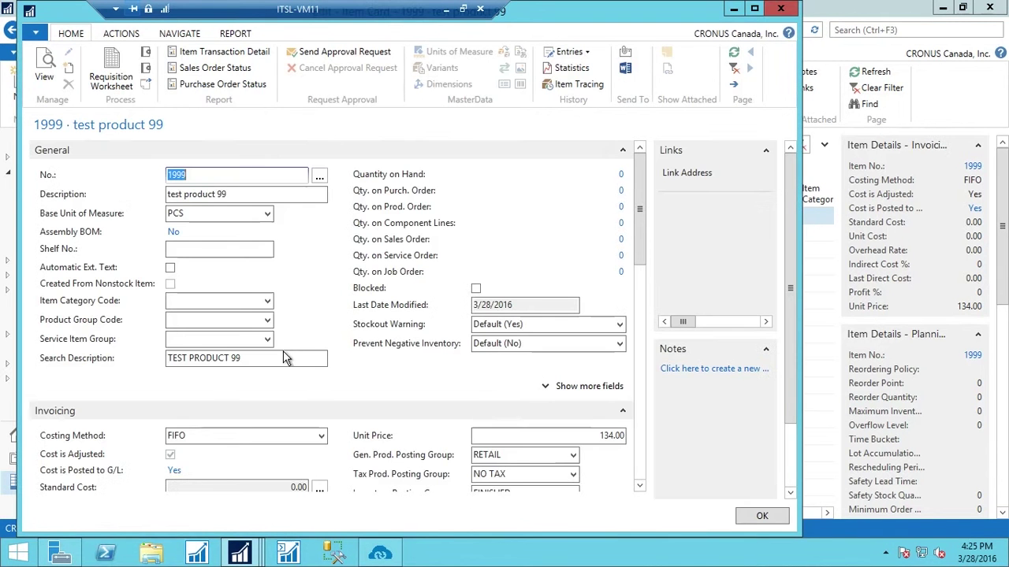
click(781, 9)
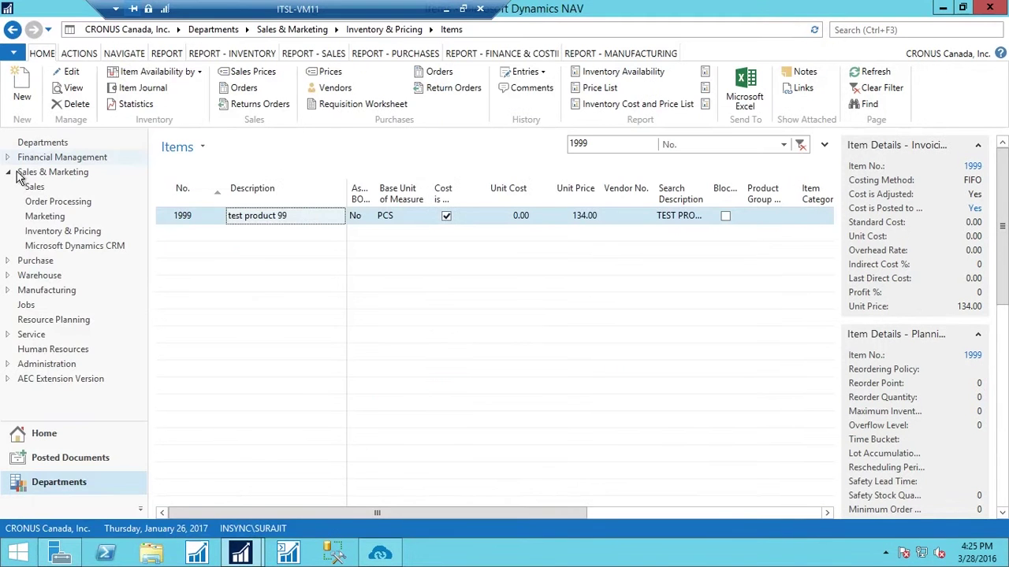
Open Purchase Orders under Purchase > Order Processing
click(8, 172)
click(21, 189)
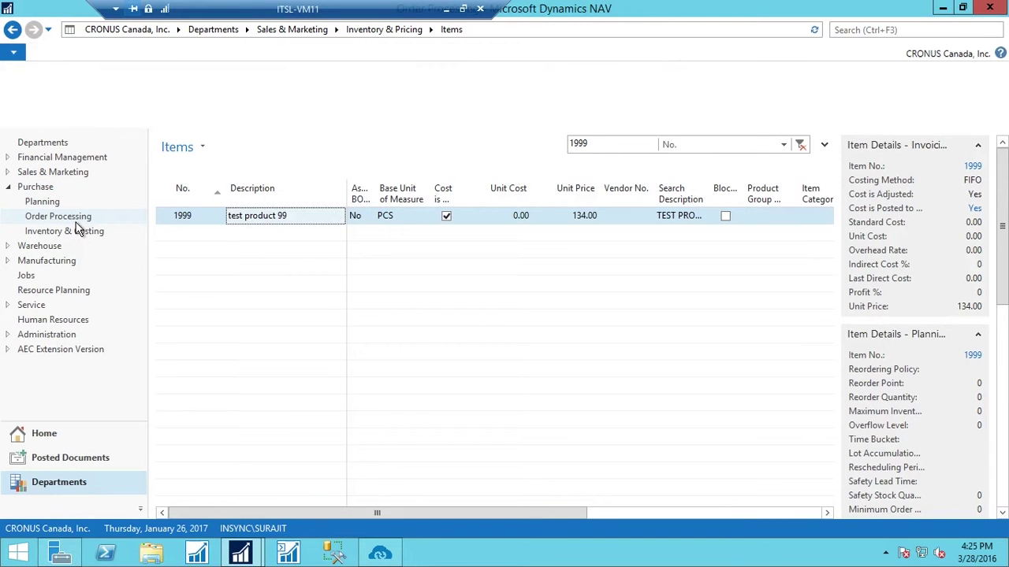
click(228, 162)
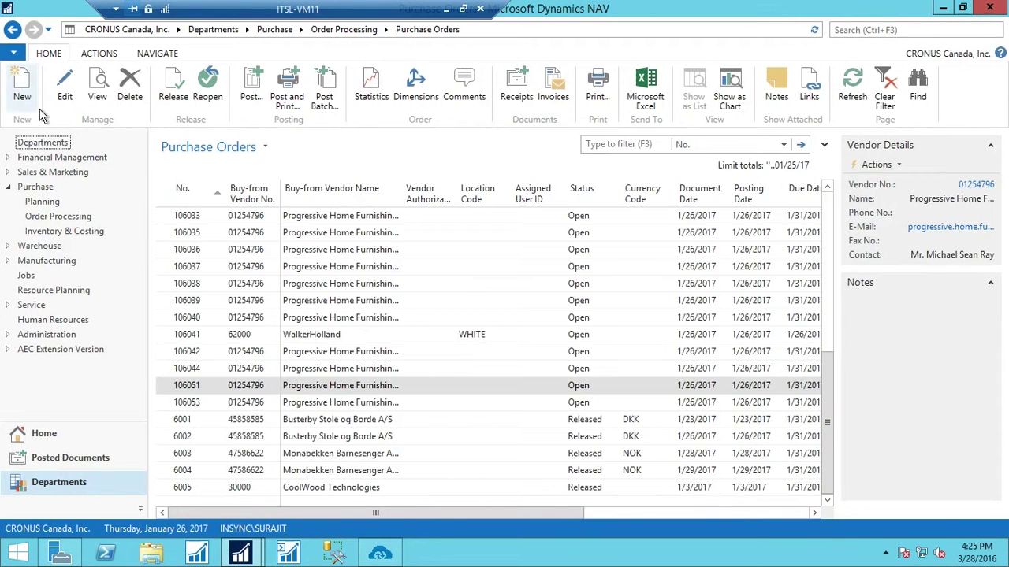
Create a new purchase order for Progressive Home Furnishings and enter the vendor invoice number
click(22, 87)
click(338, 169)
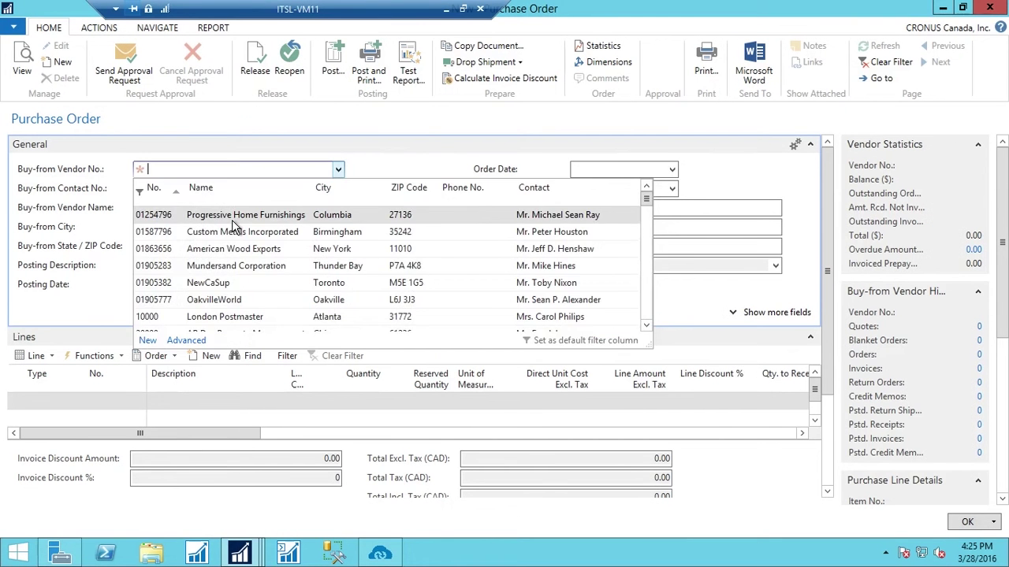
click(232, 220)
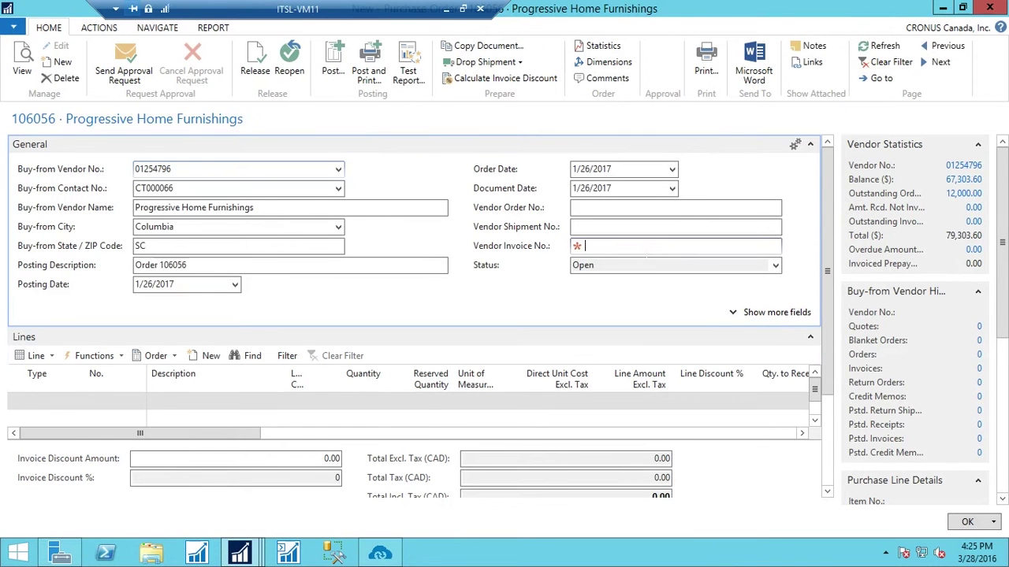
click(675, 246)
text(7885)
Add an item line for 1999 with quantity 2000 and post it as Receive and Invoice
click(74, 406)
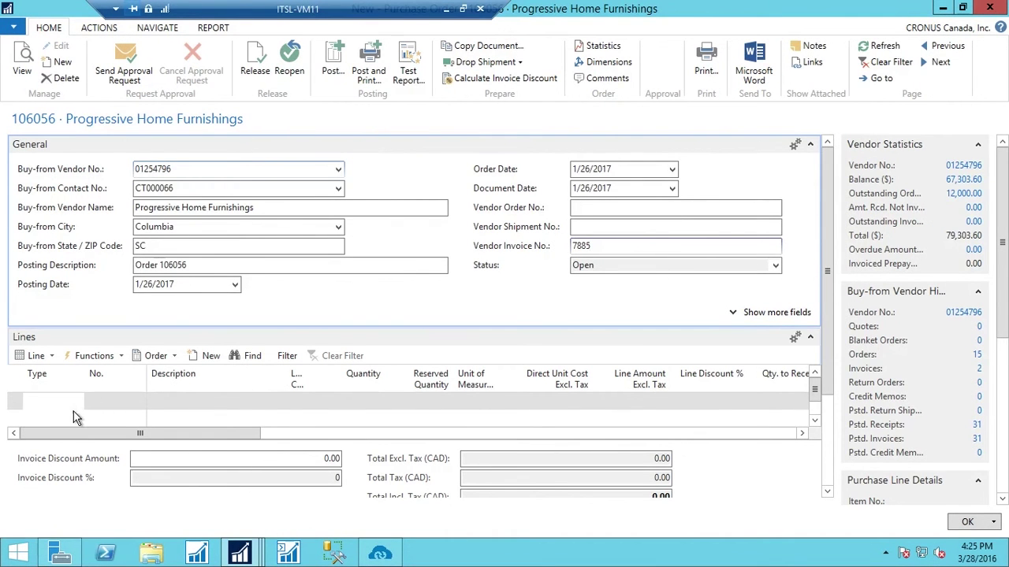
click(77, 401)
click(37, 452)
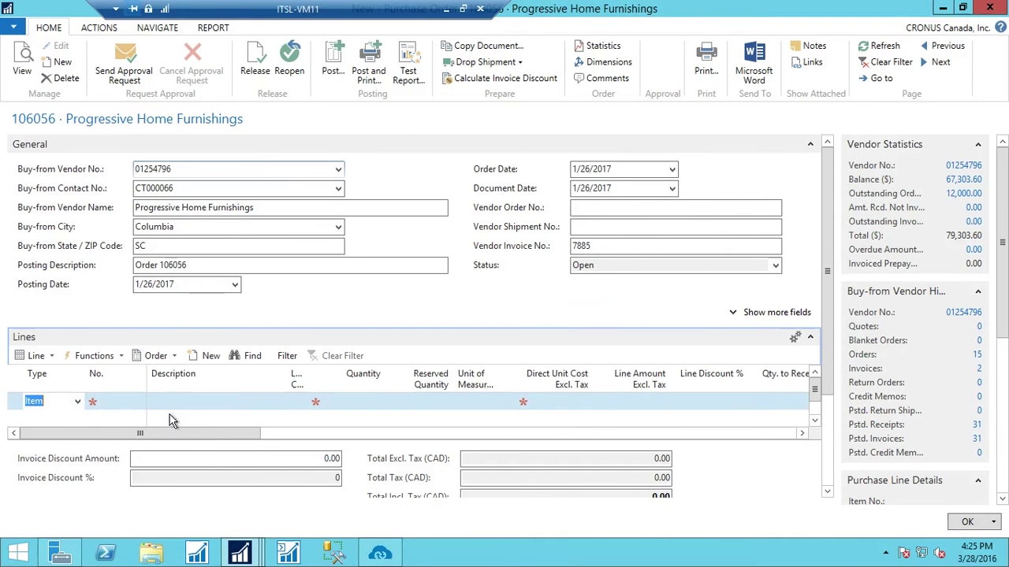
key(Tab)
text(1999)
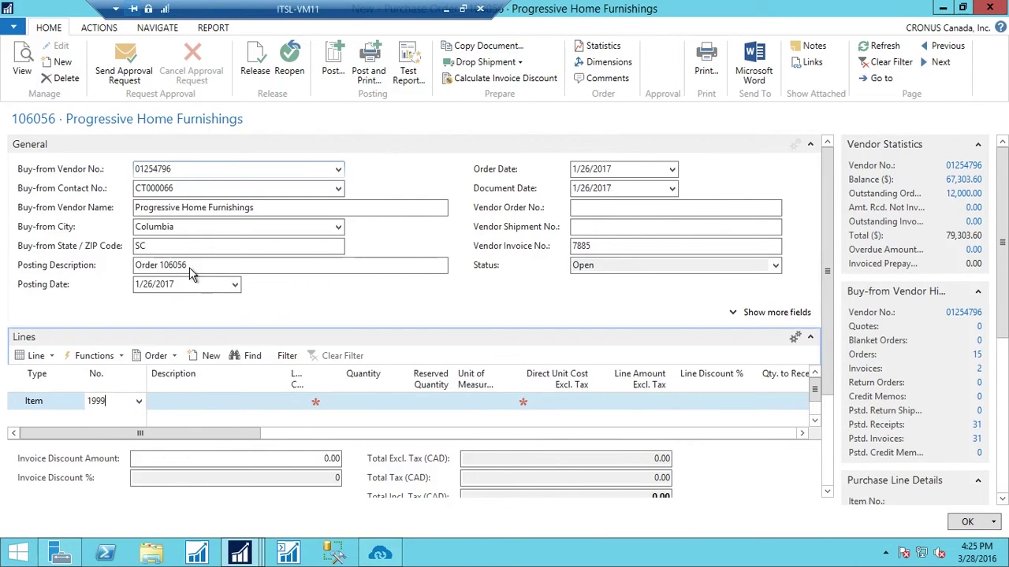
key(Return)
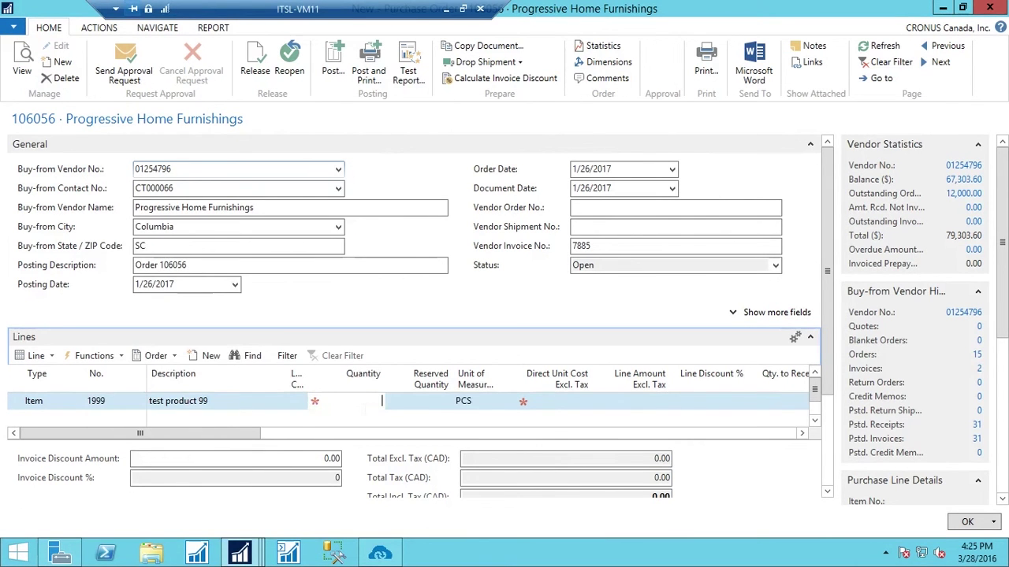
text(2000)
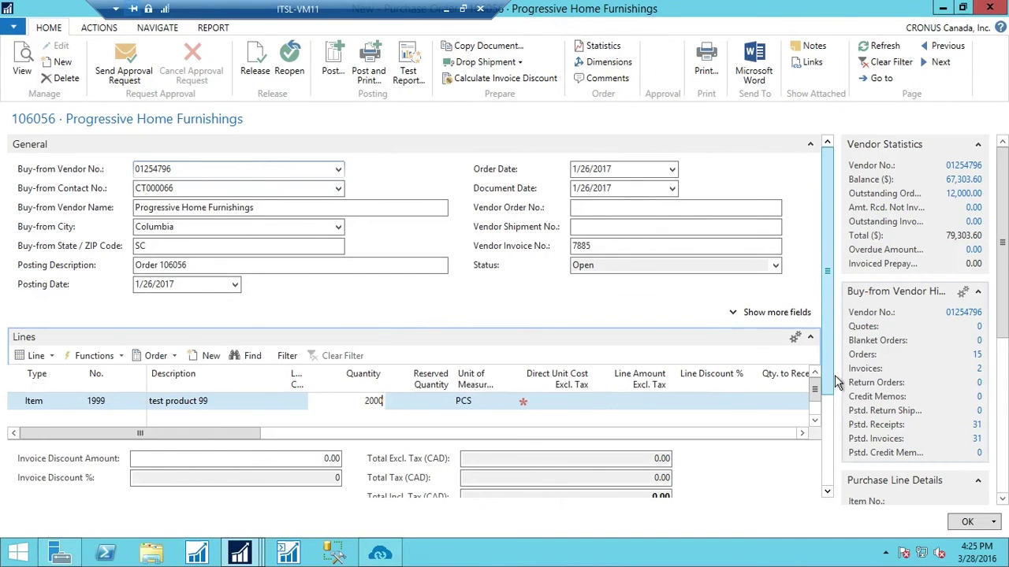
scroll(827, 383, down, 3)
scroll(841, 431, up, 3)
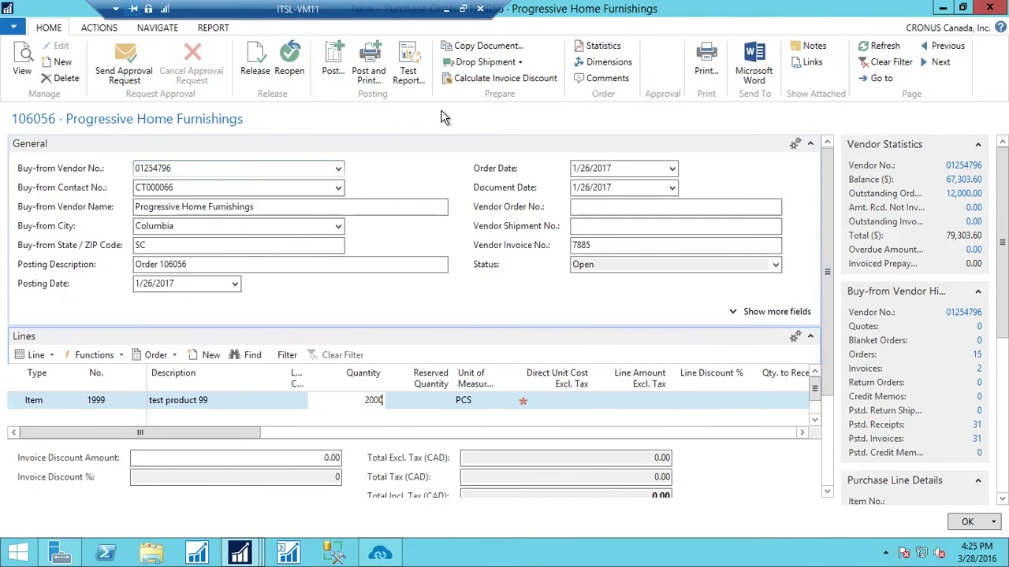
click(333, 63)
click(481, 306)
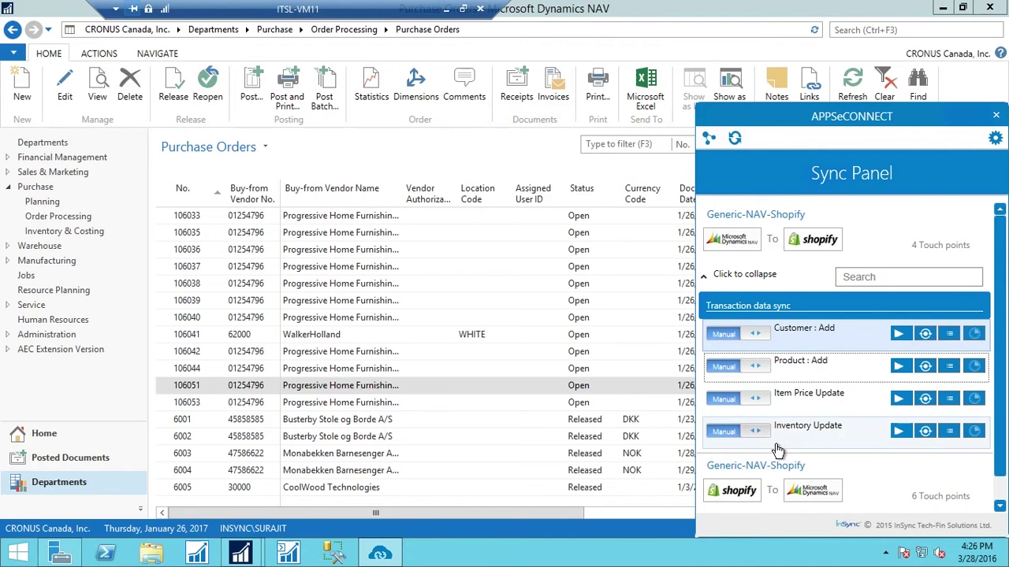
Run the NAV-to-Shopify Inventory Update sync and wait for it to finish
click(922, 440)
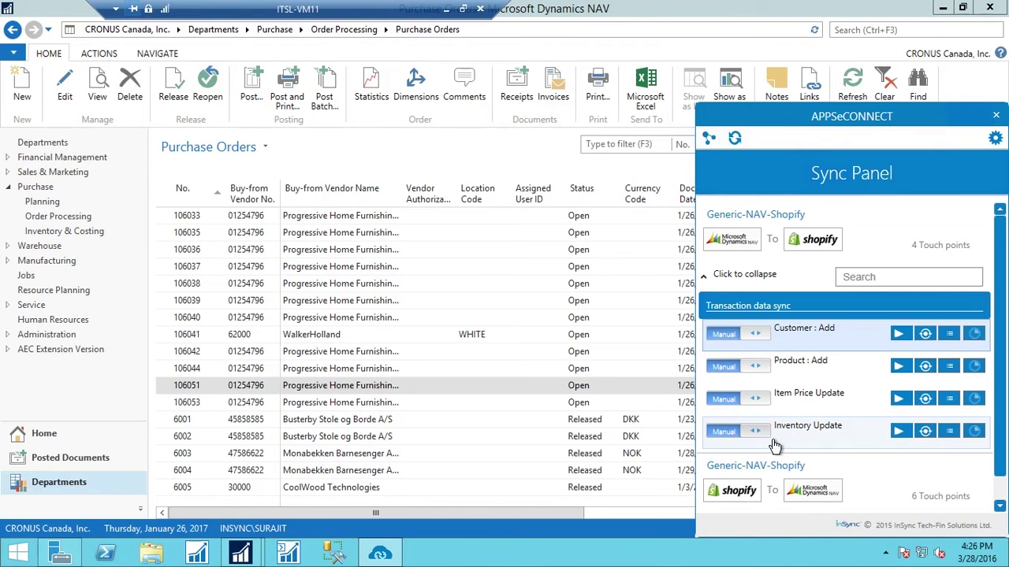
mouse_move(831, 446)
Reload the Shopify product page to confirm stock of 2000, then go to the storefront addresses tab
click(446, 11)
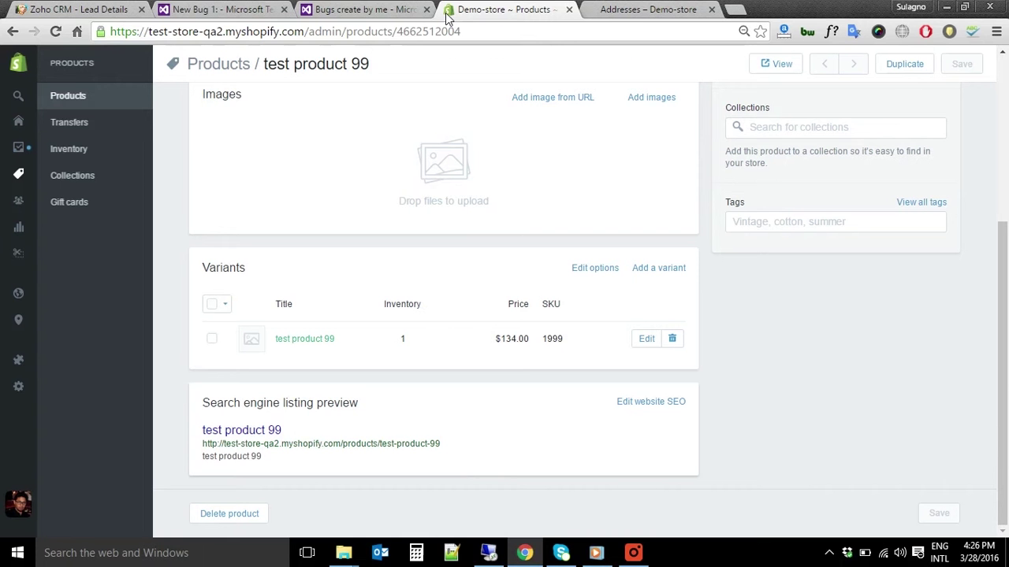
click(54, 31)
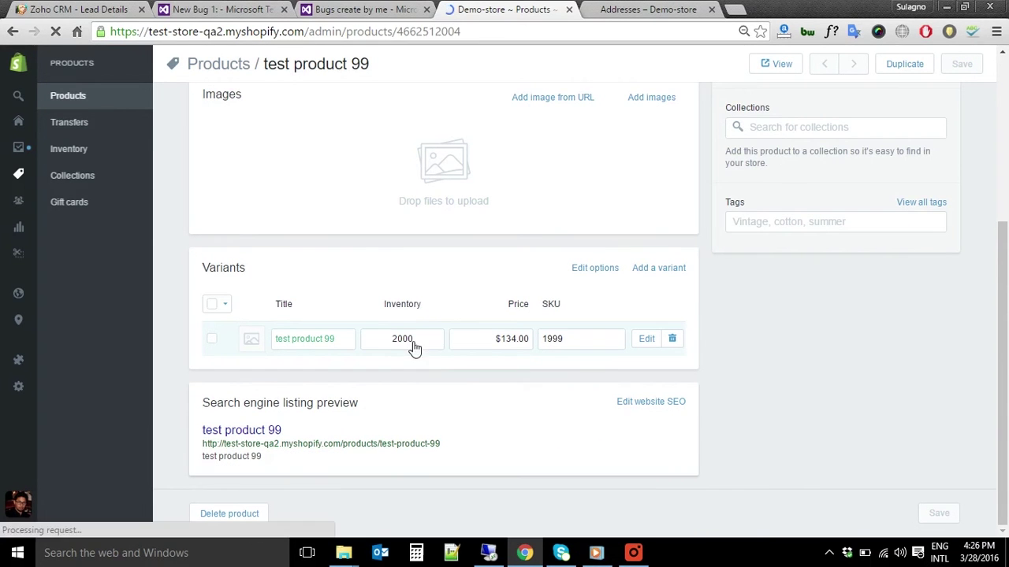
scroll(754, 119, up, 4)
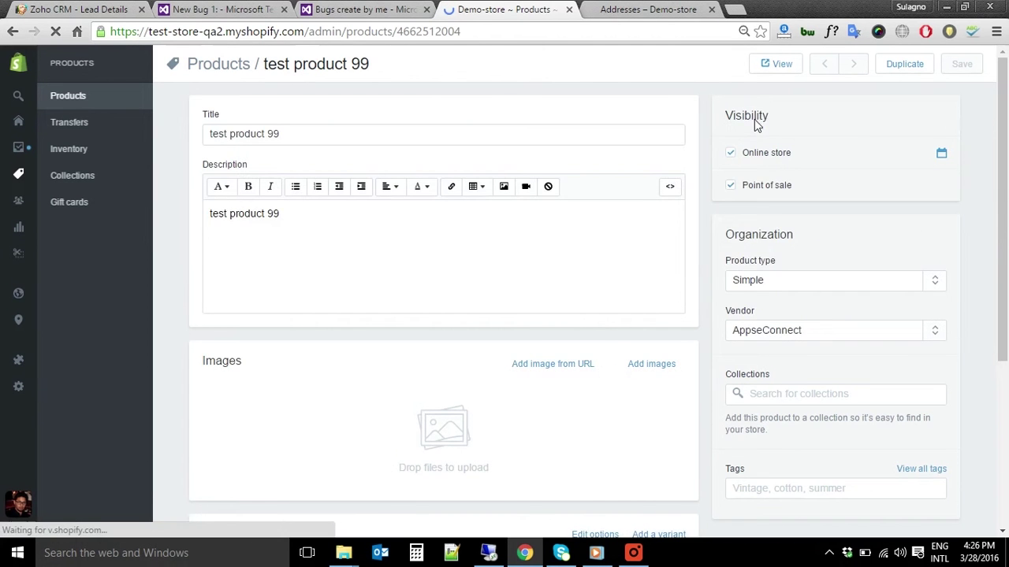
scroll(673, 318, down, 3)
scroll(674, 318, up, 3)
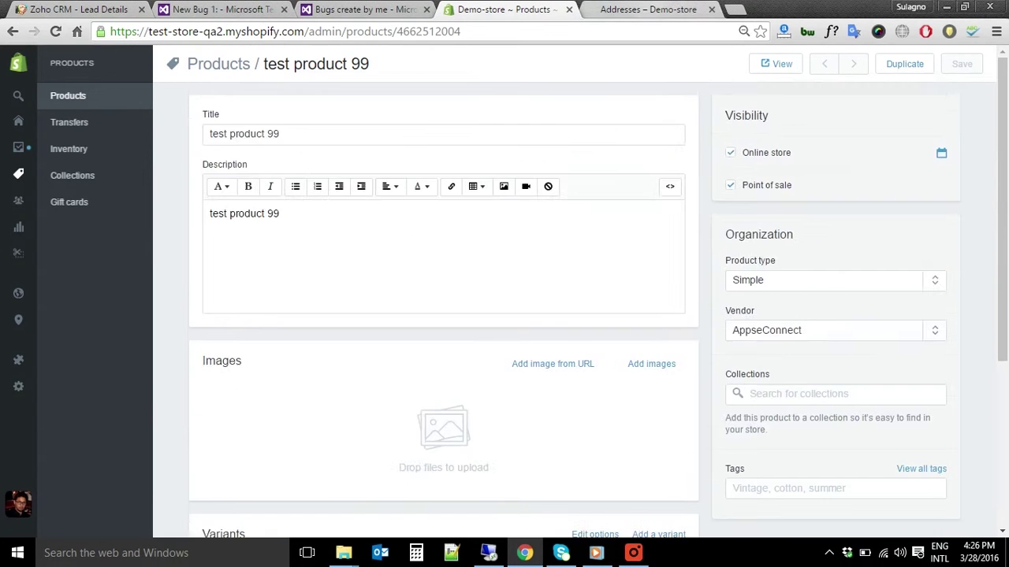
key(ctrl+Tab)
scroll(495, 352, down, 1)
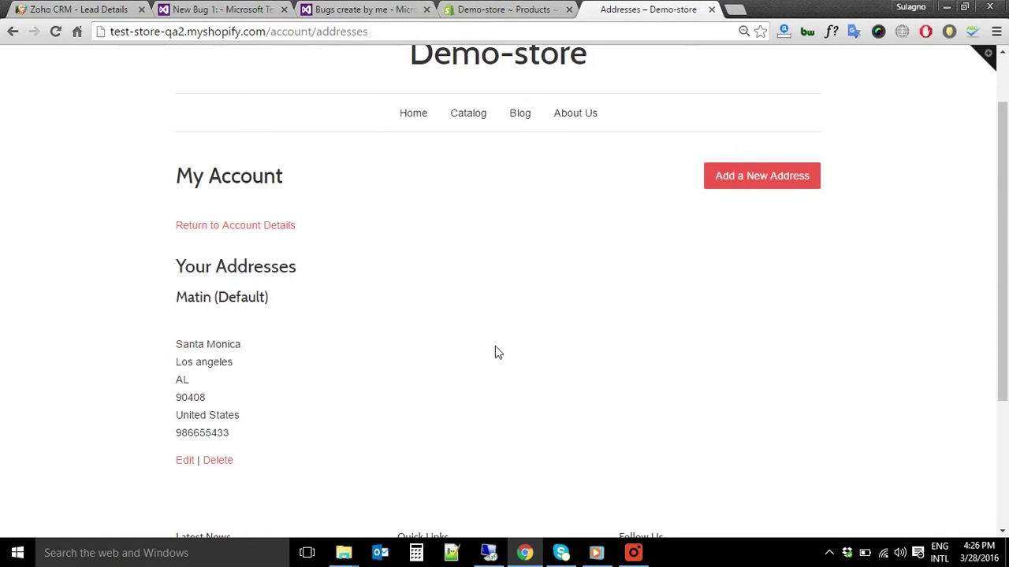
Open test product 99 from the catalog and add 2 units to the cart
scroll(705, 378, up, 1)
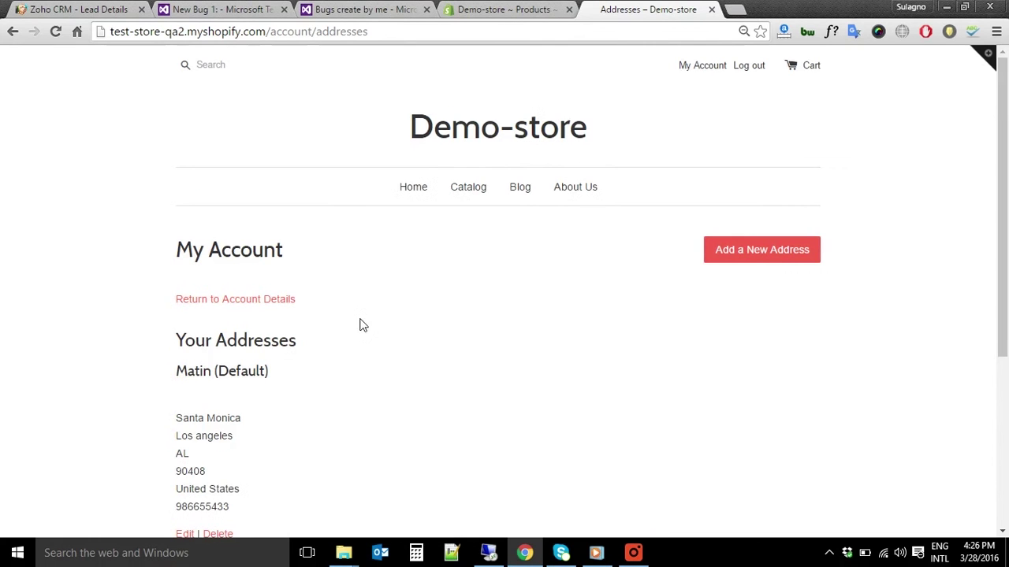
click(469, 190)
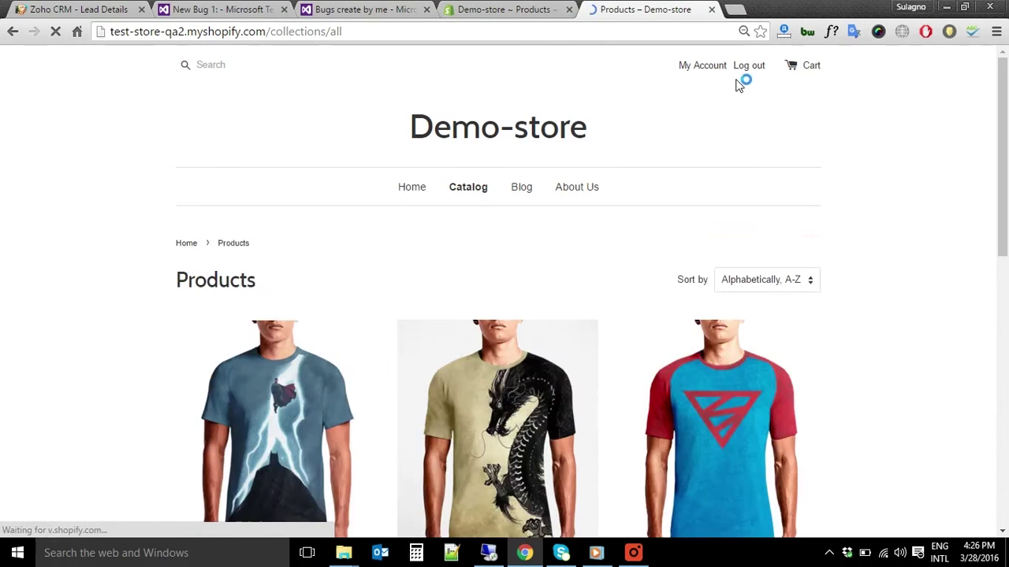
scroll(685, 279, down, 5)
scroll(686, 280, down, 2)
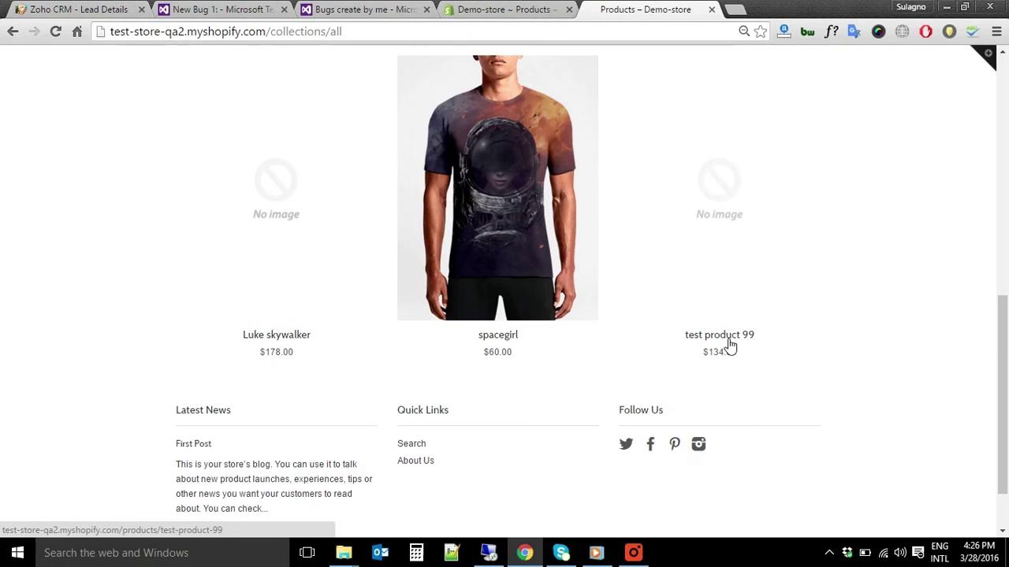
click(729, 346)
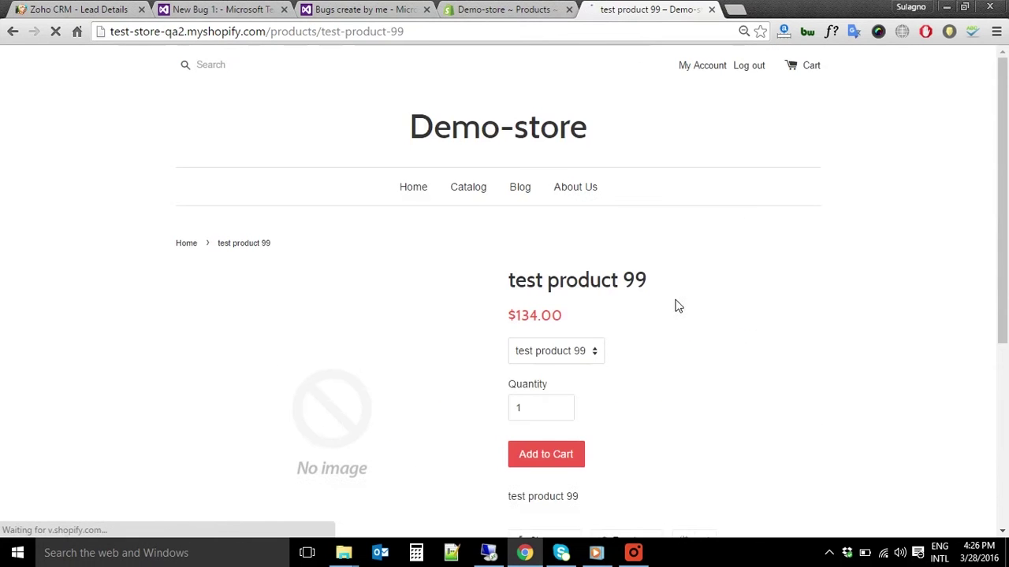
double_click(519, 407)
text(2)
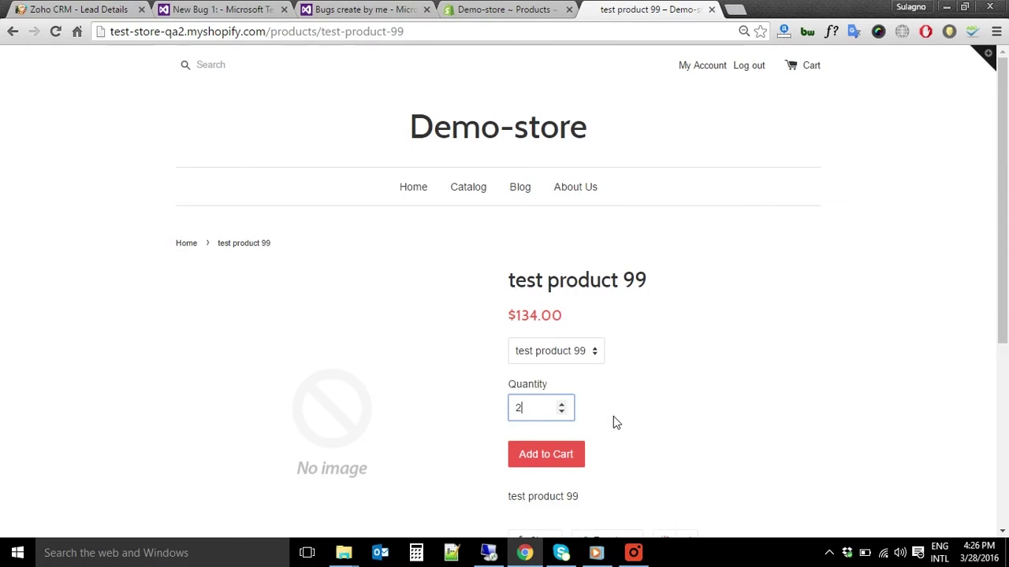
key(Return)
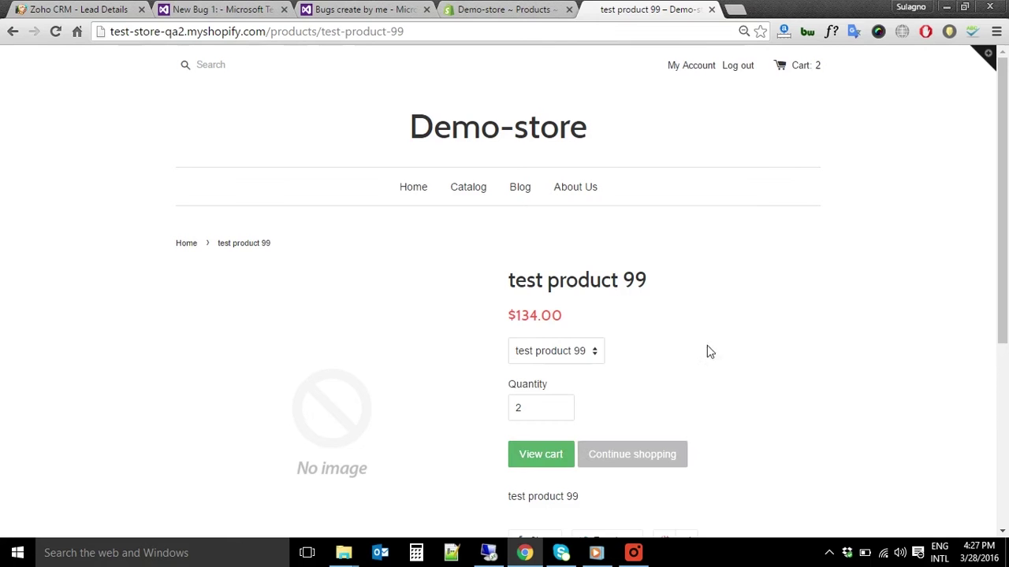
Go to the cart with the $268.00 subtotal and start checkout
key(Tab)
key(Return)
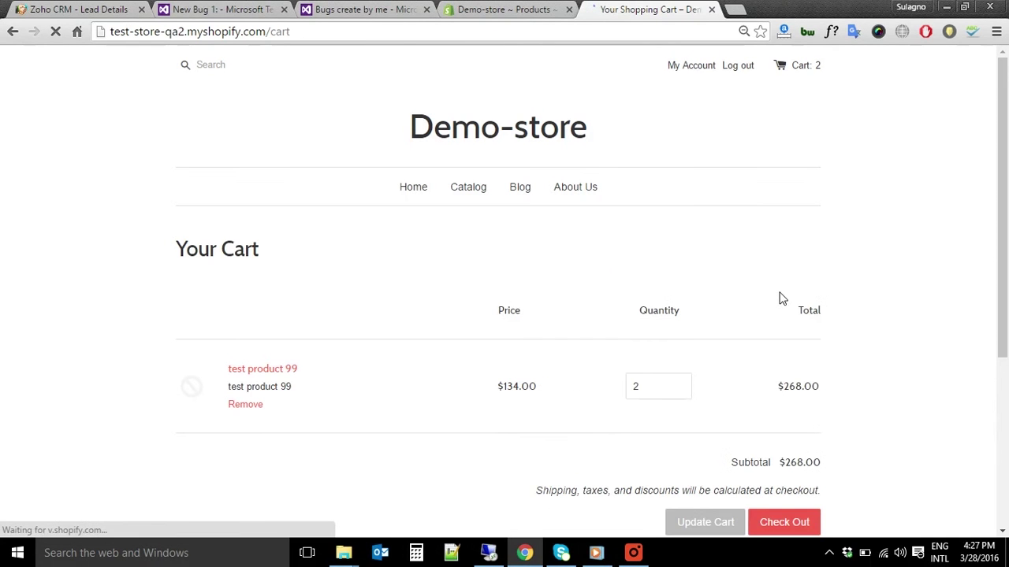
scroll(867, 437, down, 1)
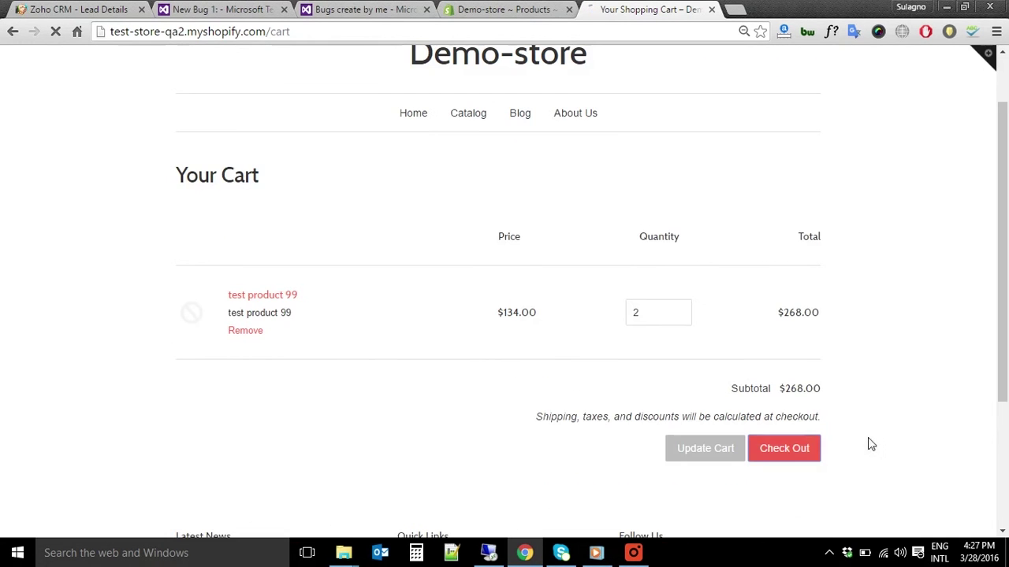
click(784, 449)
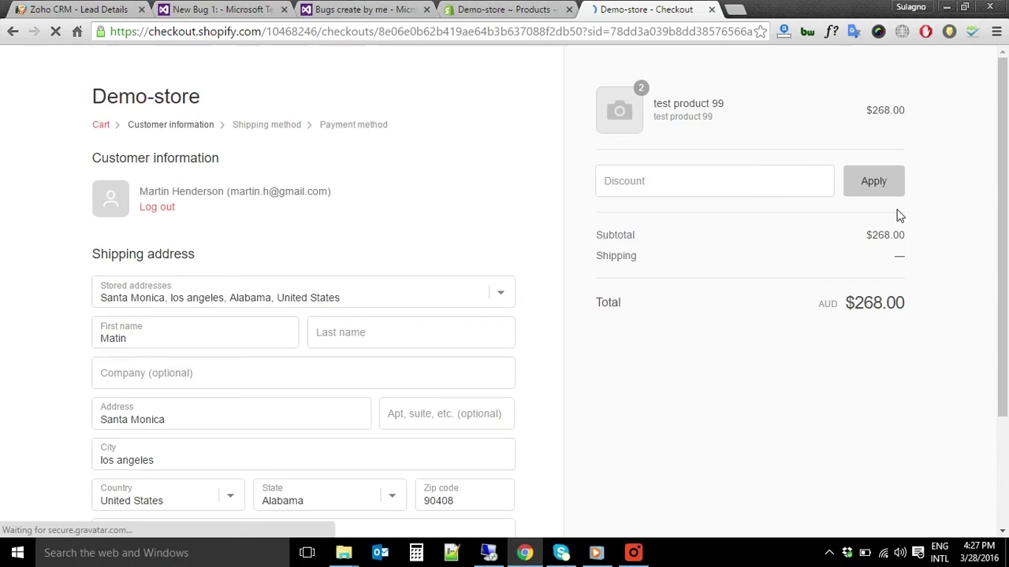
Continue through checkout with the saved address and International Shipping
scroll(899, 213, down, 1)
scroll(340, 412, down, 1)
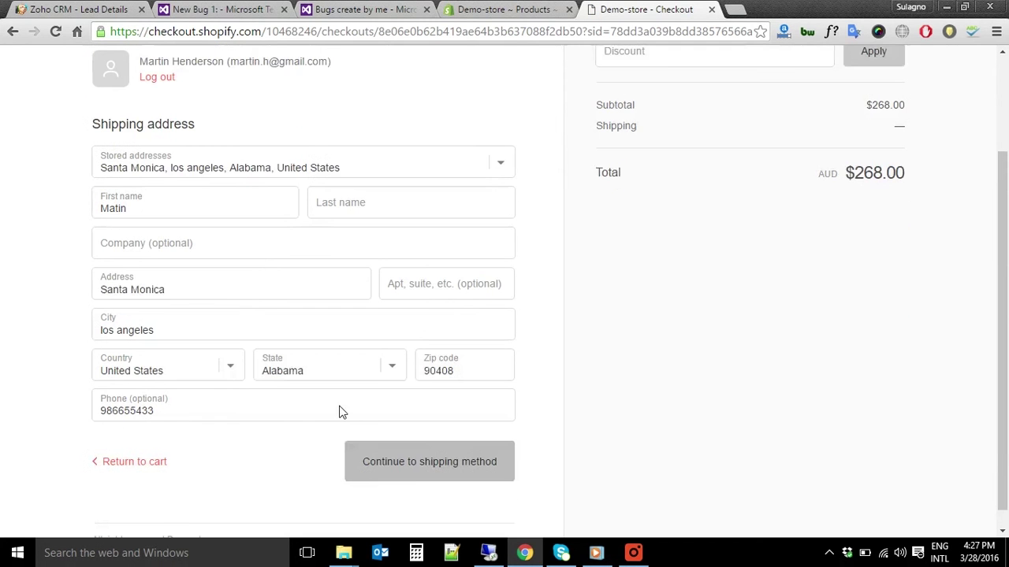
scroll(378, 430, down, 1)
click(420, 449)
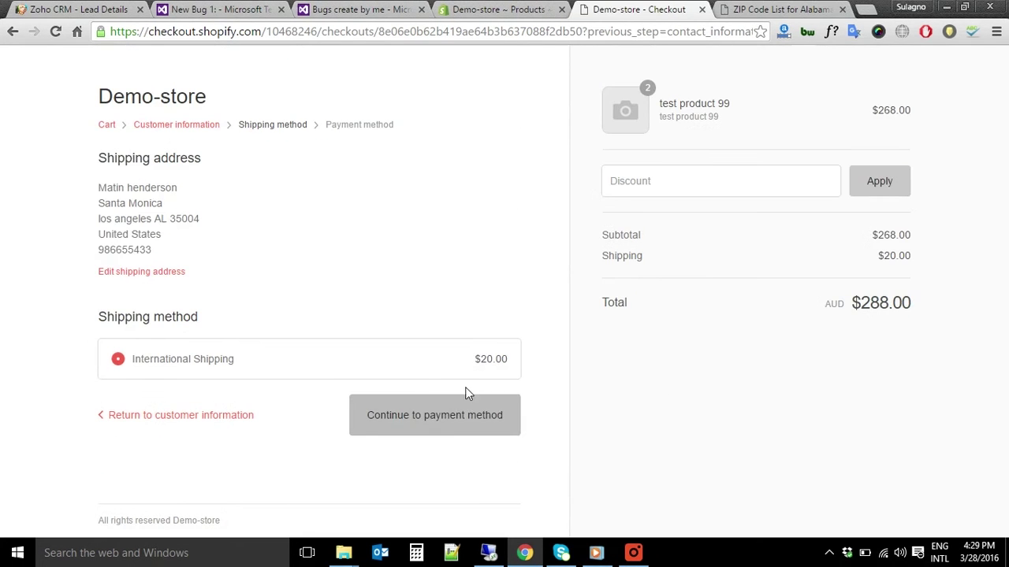
click(402, 412)
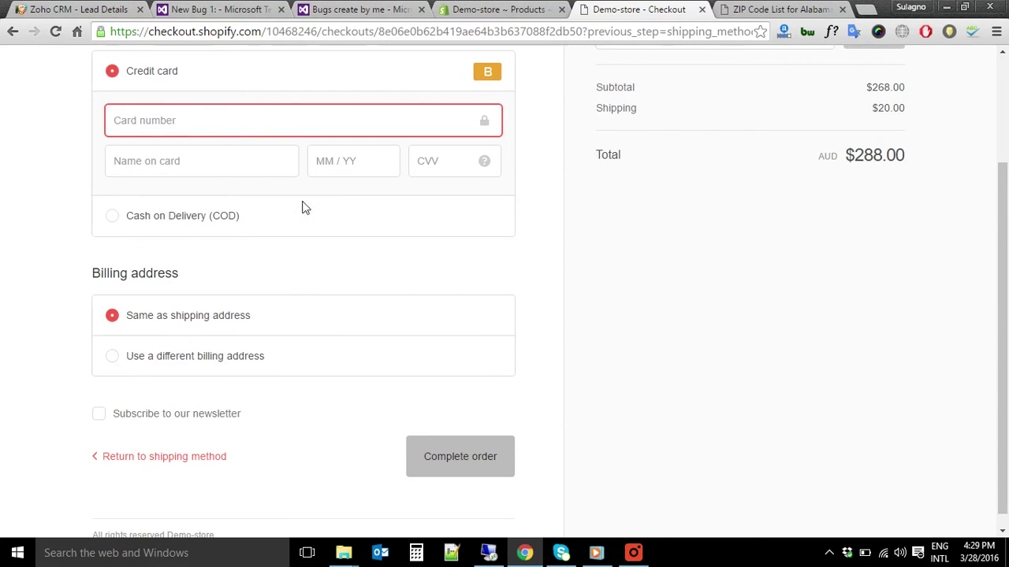
Choose Cash on Delivery and complete the $288.00 order, then return to the NAV remote desktop
click(105, 211)
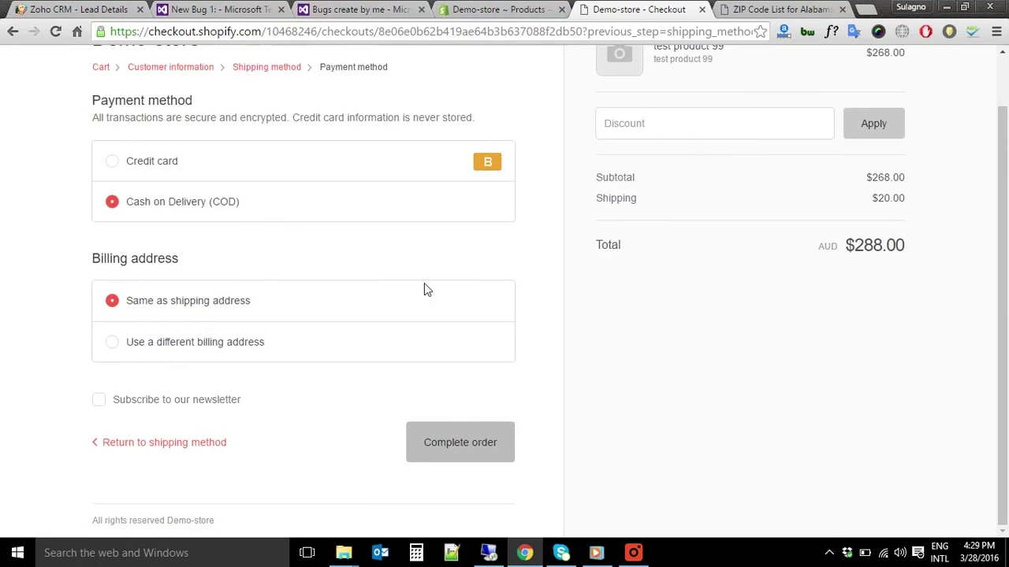
scroll(441, 307, up, 1)
scroll(556, 376, up, 1)
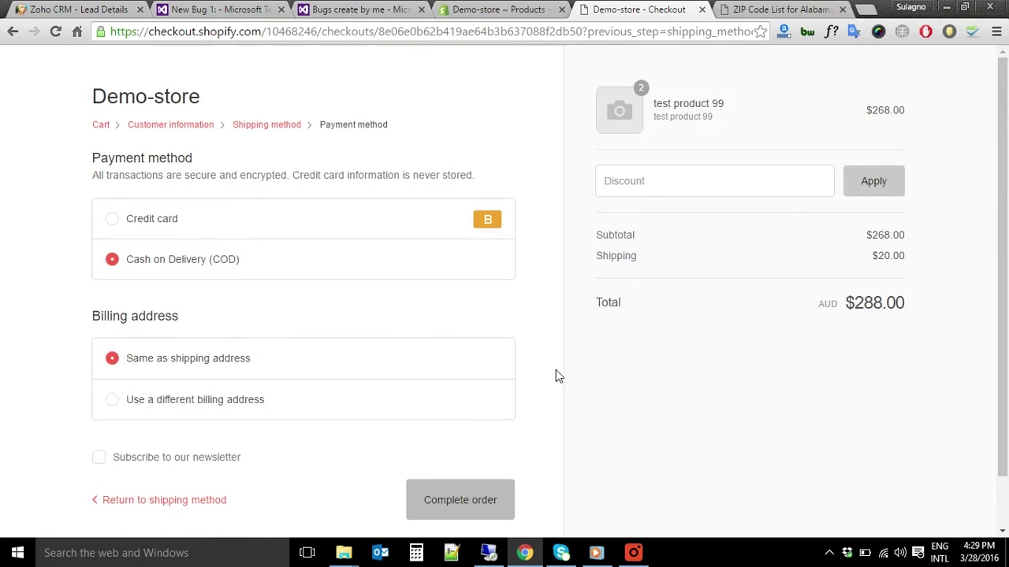
scroll(631, 362, down, 1)
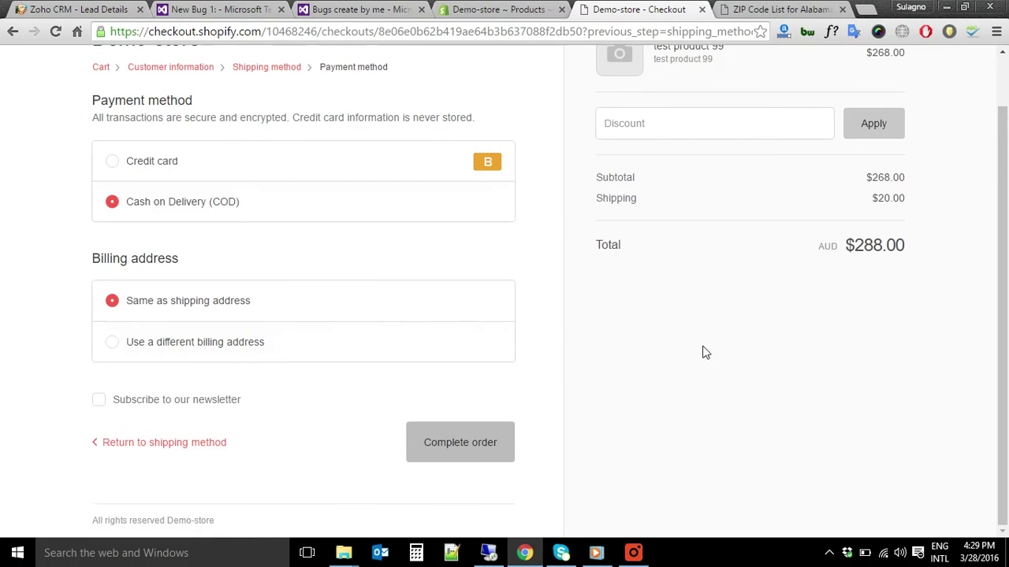
click(484, 449)
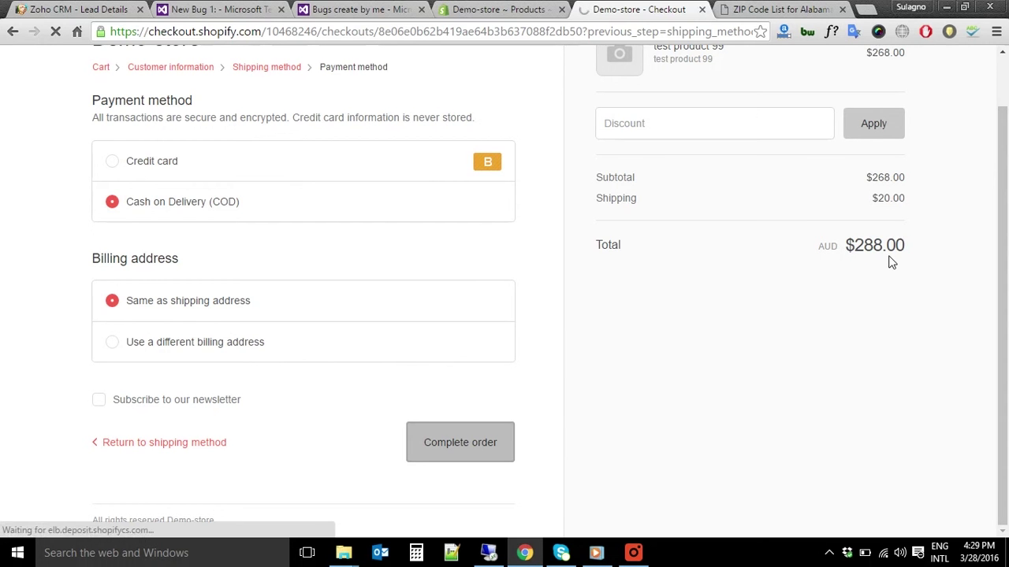
click(635, 553)
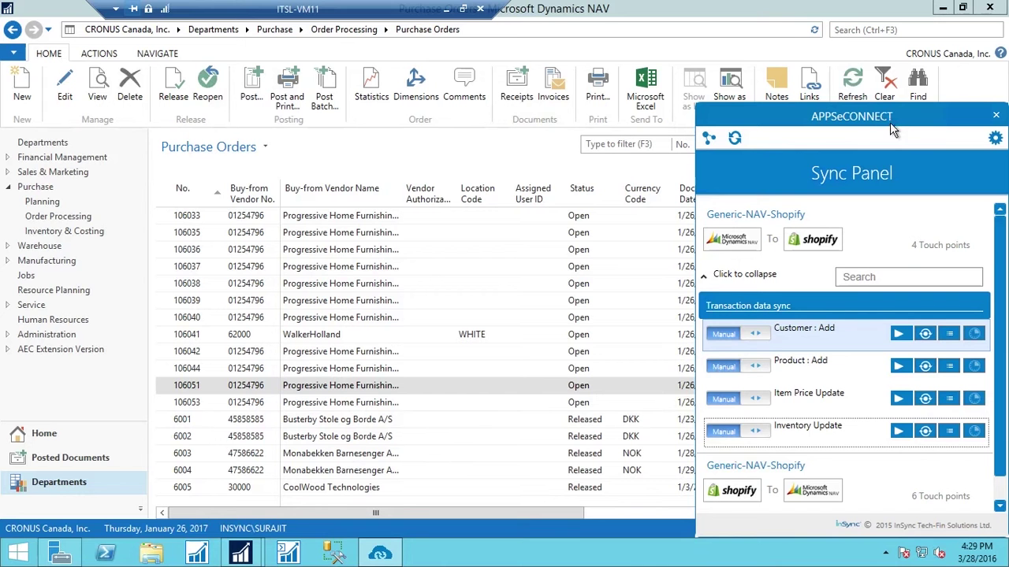
Expand the Shopify-to-NAV tasks in the Sync Panel and run the Order : Add sync
click(721, 292)
click(744, 363)
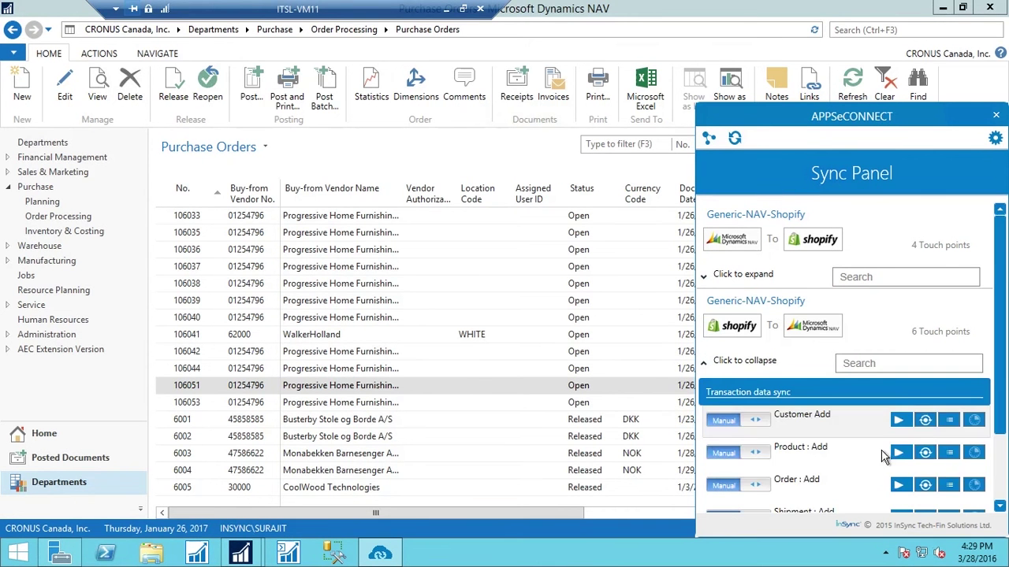
scroll(852, 357, down, 1)
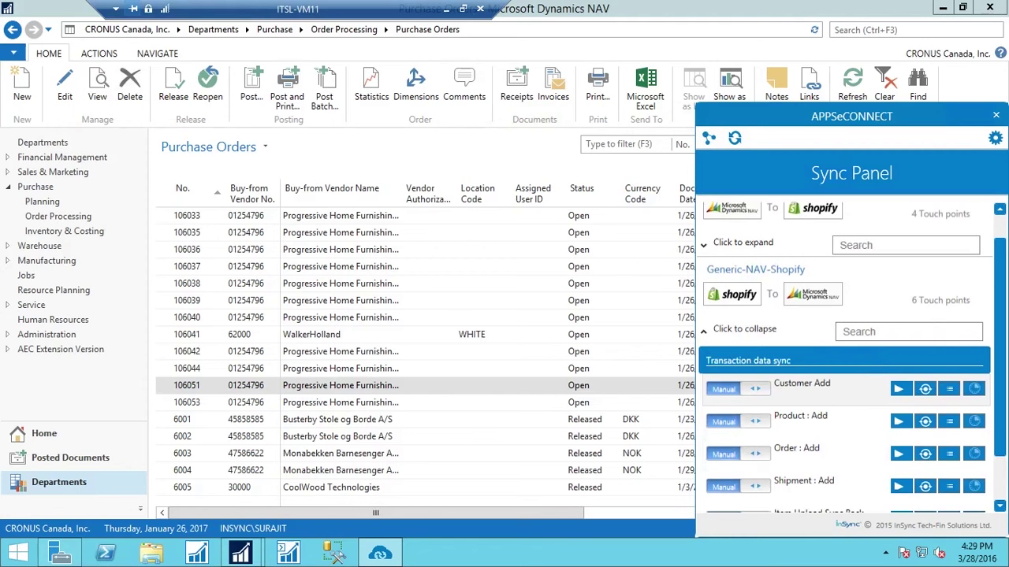
scroll(899, 433, down, 1)
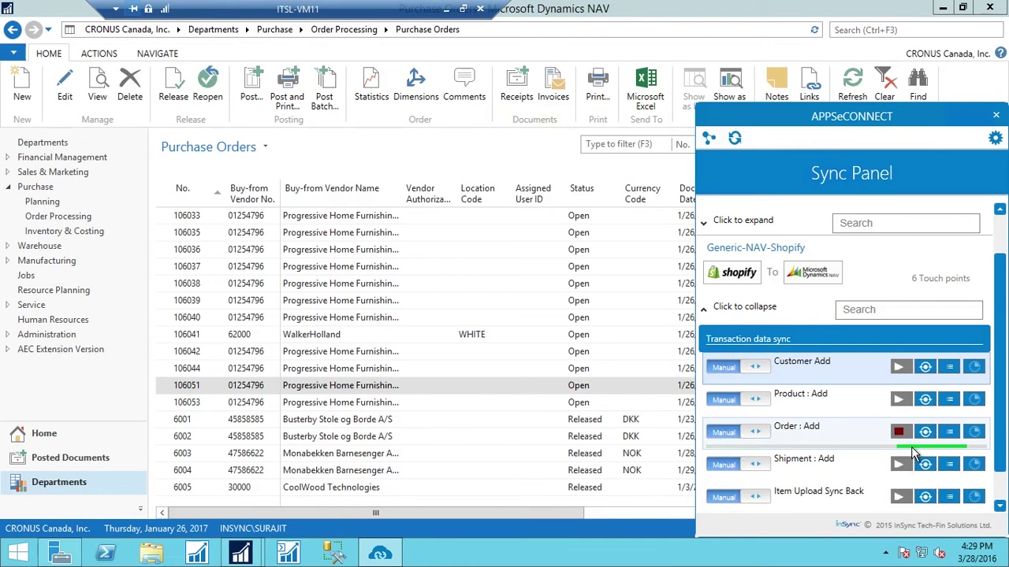
Open the synced sales order from Sales & Marketing > Order Processing > Sales Orders
click(21, 188)
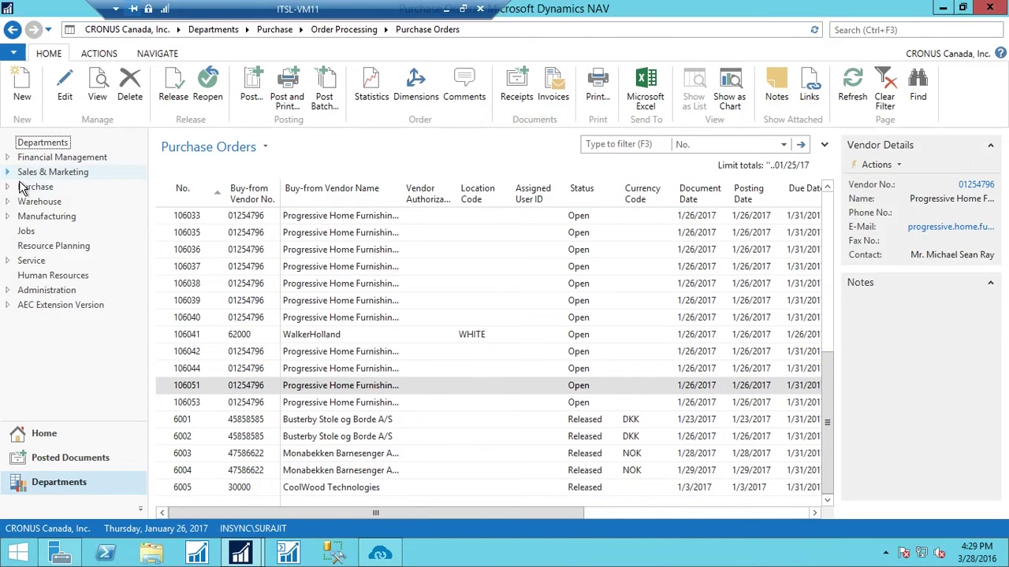
click(7, 172)
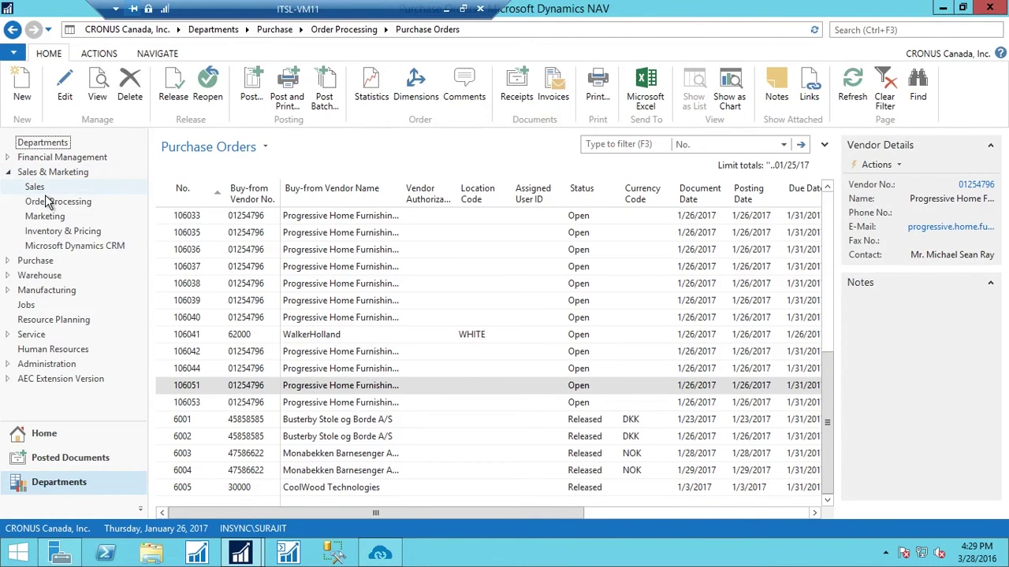
click(45, 197)
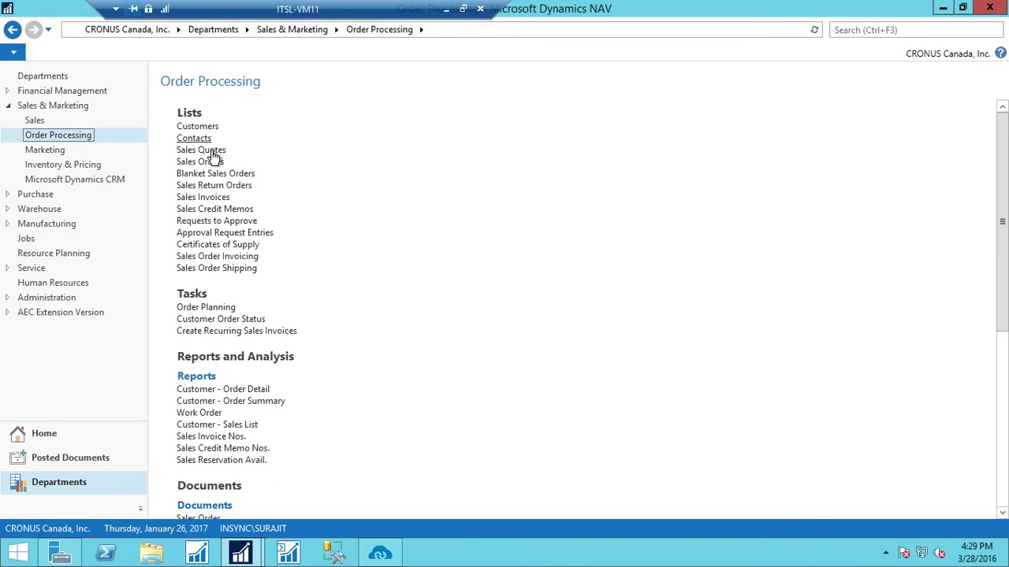
click(205, 163)
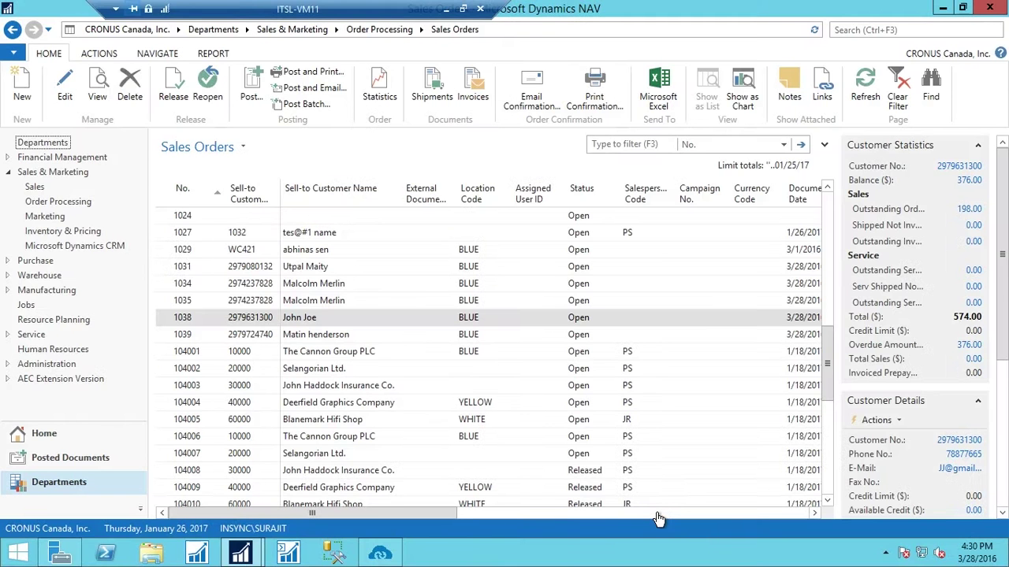
click(353, 337)
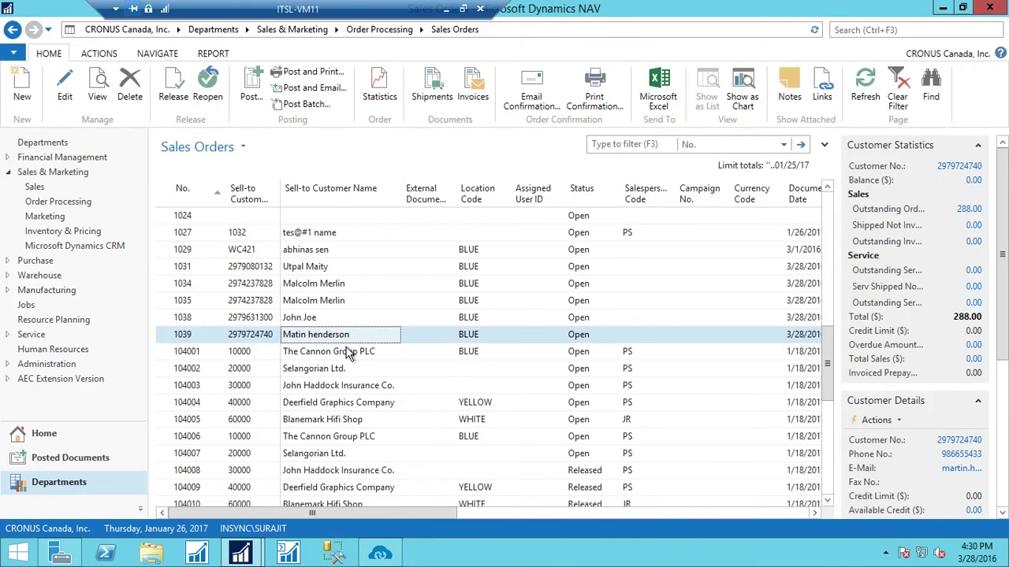
double_click(423, 340)
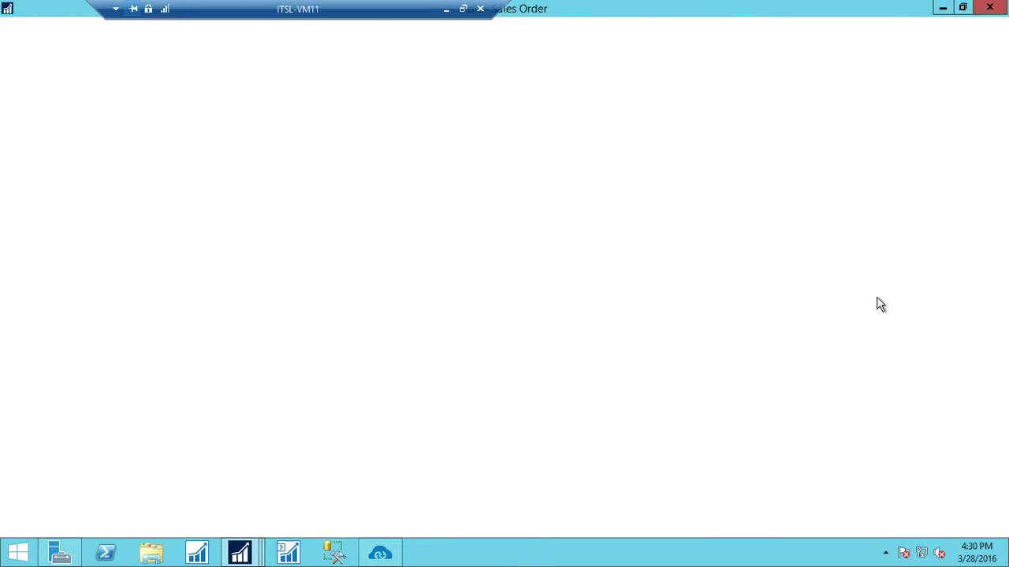
Review the order's General and Shipping details with two units of item 1999, then minimize the remote session
scroll(489, 302, down, 2)
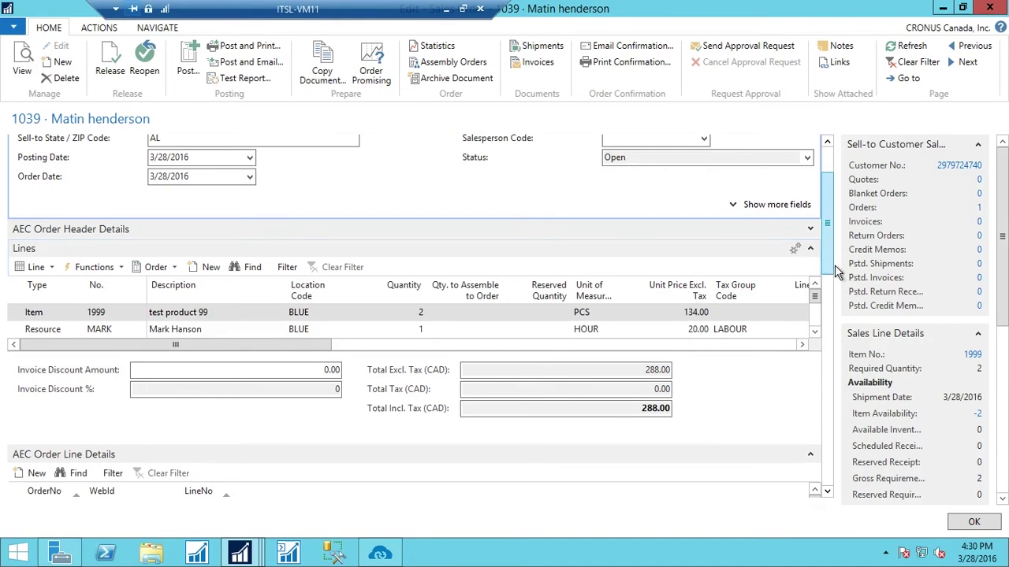
drag(837, 272, 845, 229)
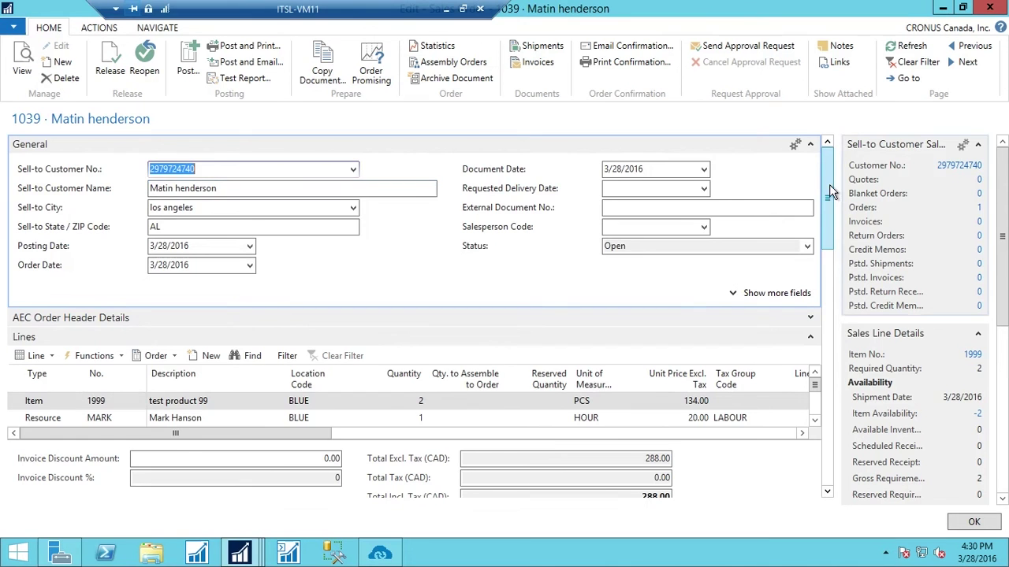
drag(830, 192, 865, 374)
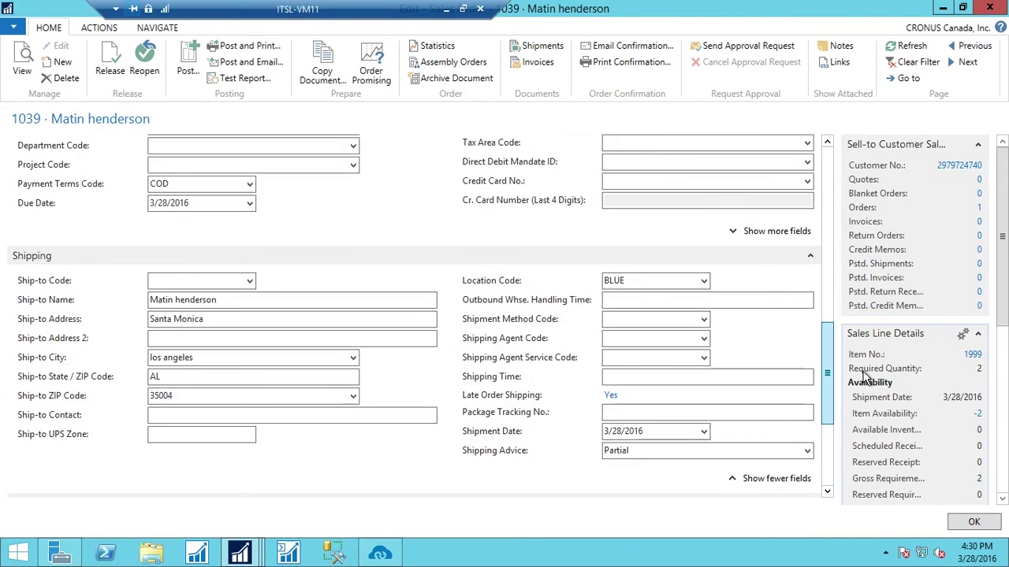
drag(866, 376, 838, 174)
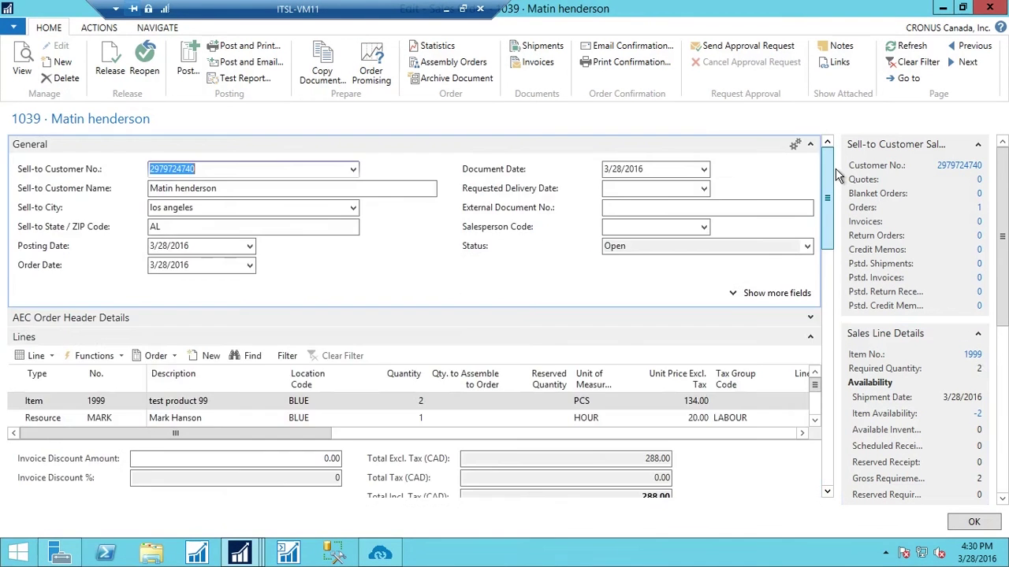
click(448, 8)
Open the newest order from the Shopify admin Orders list
click(477, 8)
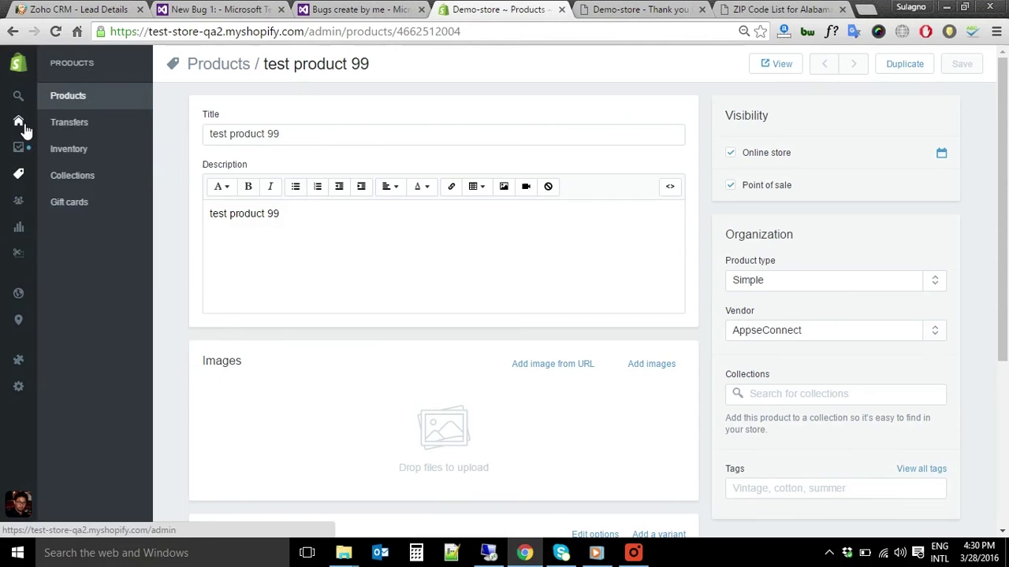
mouse_move(45, 173)
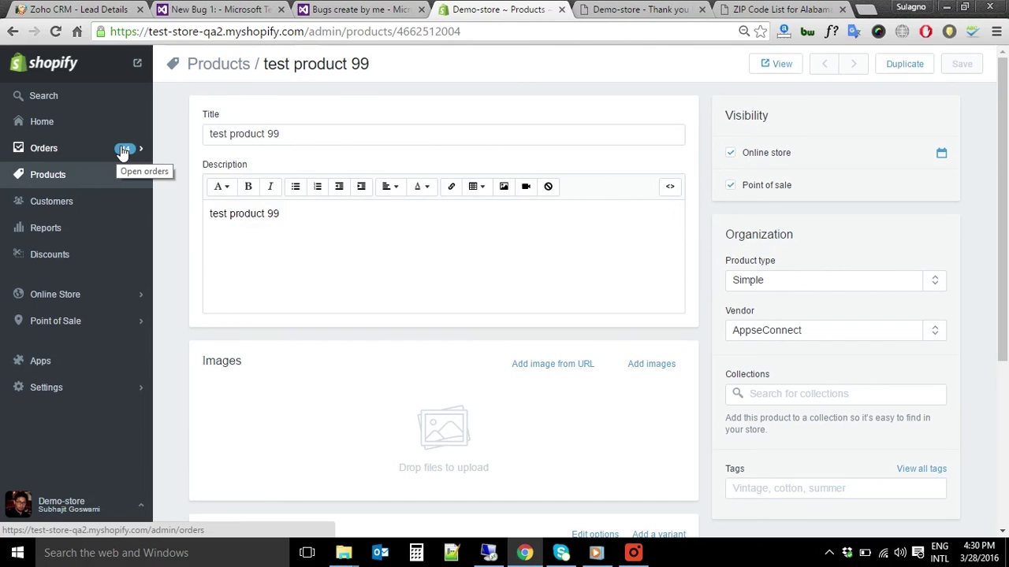
click(122, 150)
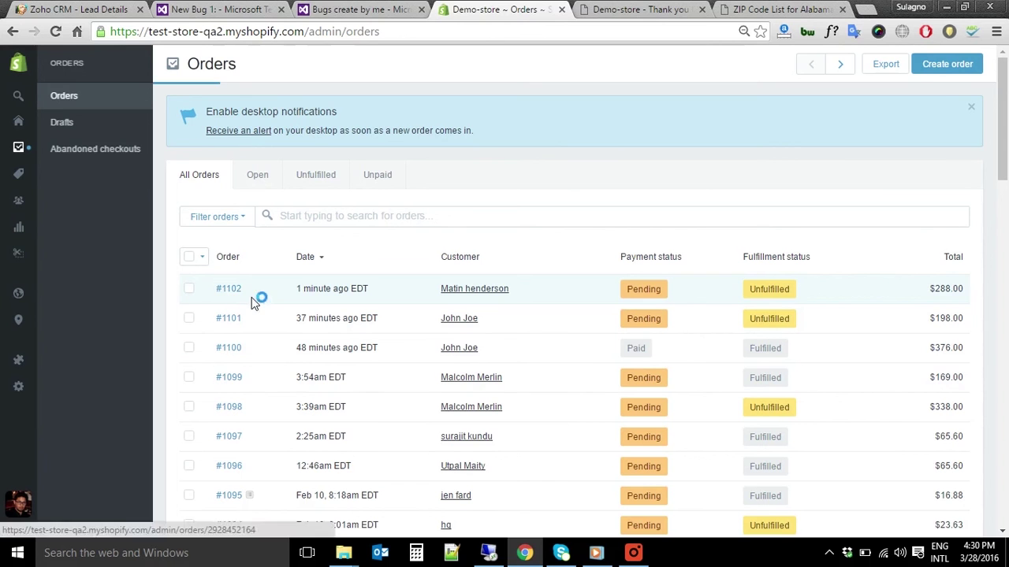
click(254, 291)
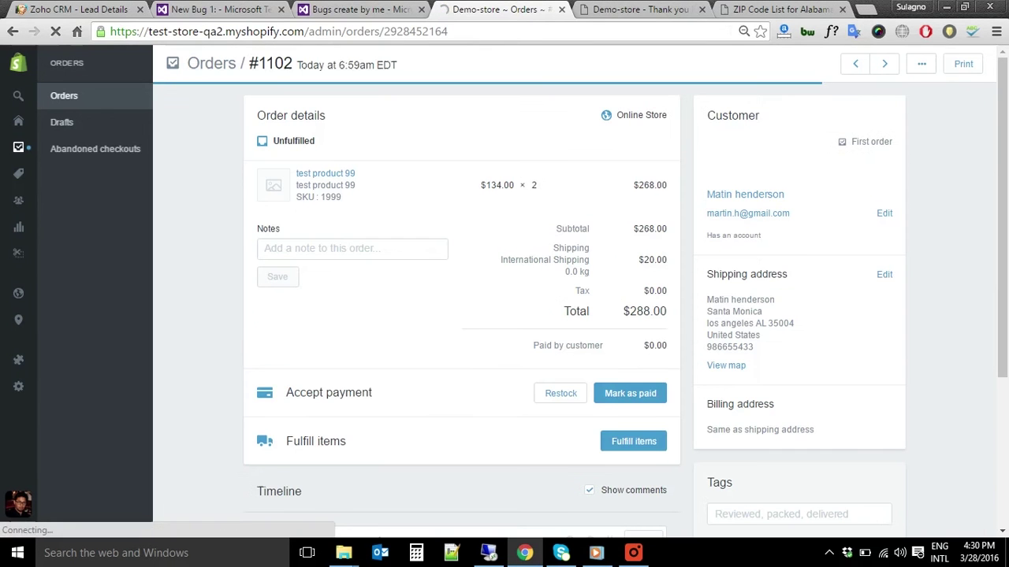
Mark the order as paid at $288.00 and open its Fulfill items form
click(631, 394)
key(Return)
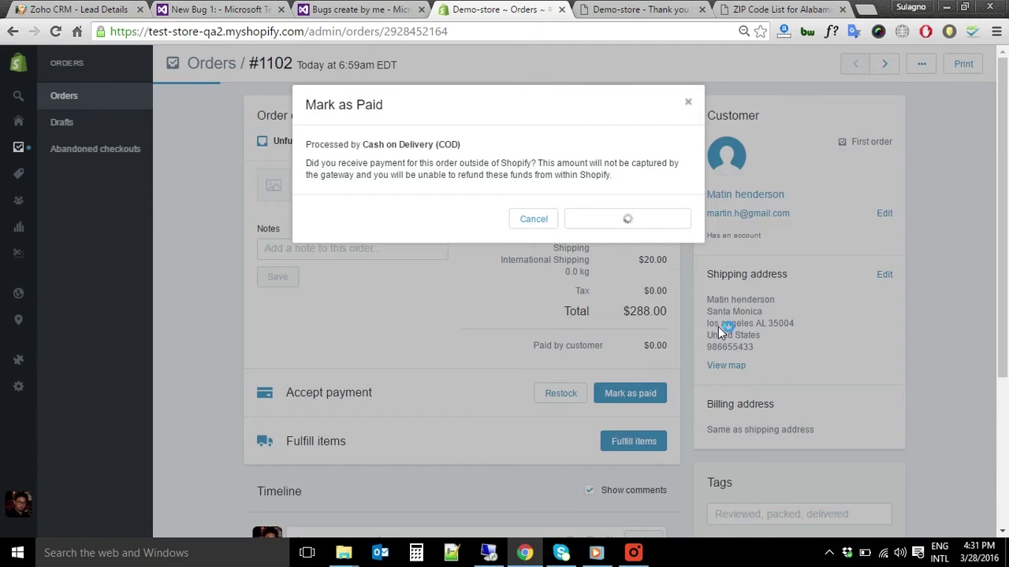
scroll(633, 272, down, 2)
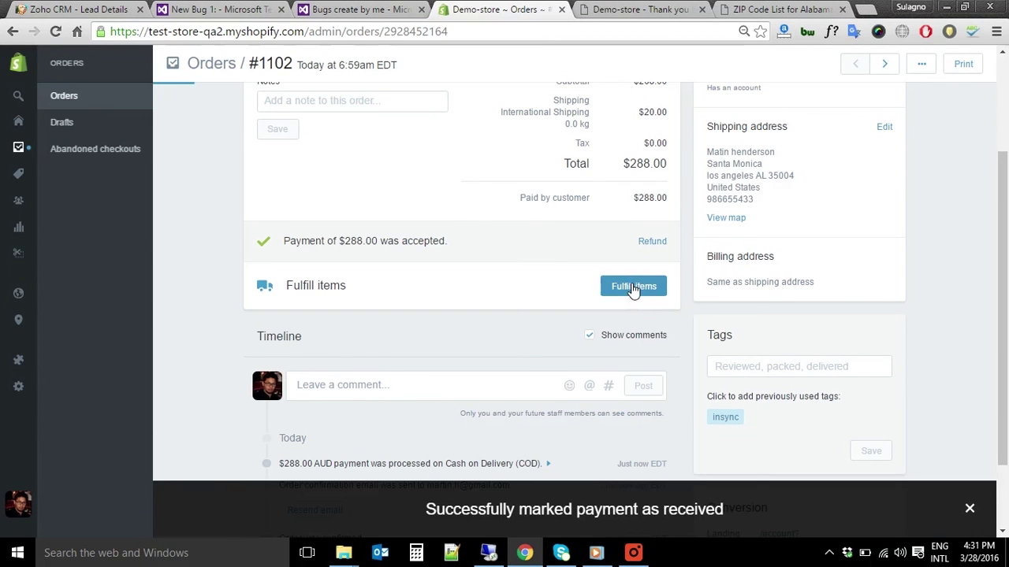
click(634, 289)
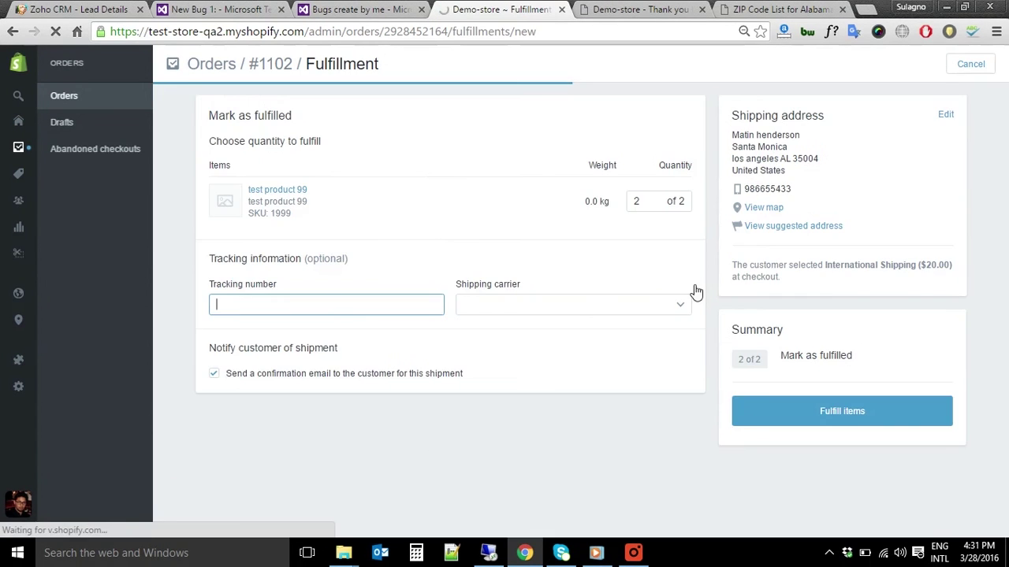
Fulfill both items shipped via DHL with tracking number 346667
click(573, 304)
click(367, 314)
text(3)
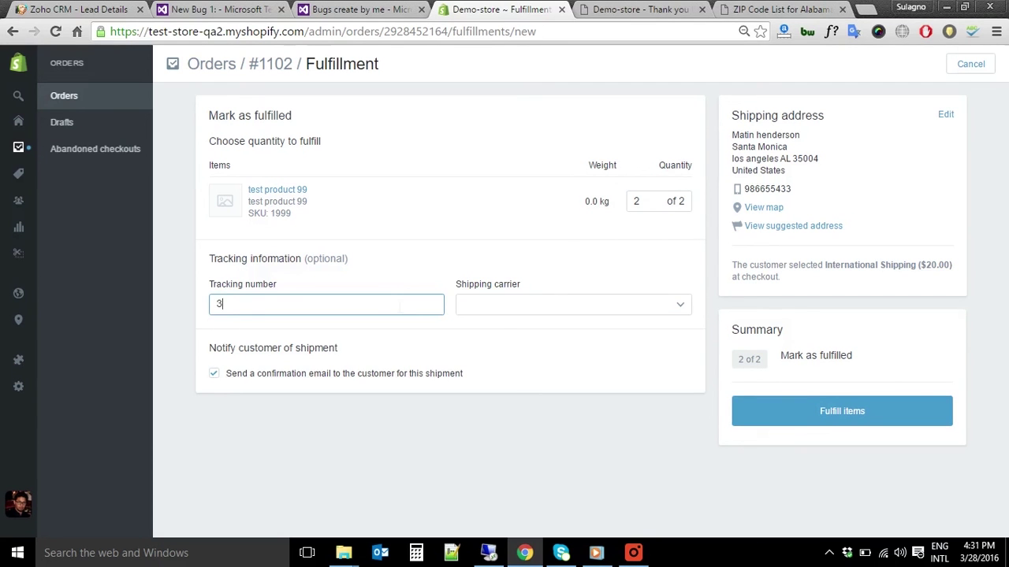
text(46667)
click(504, 304)
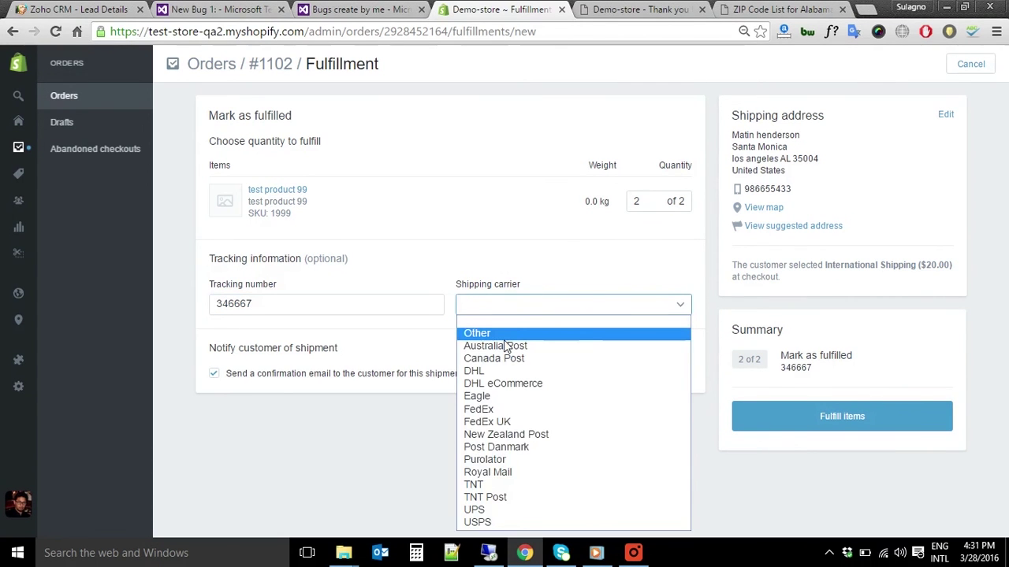
click(552, 370)
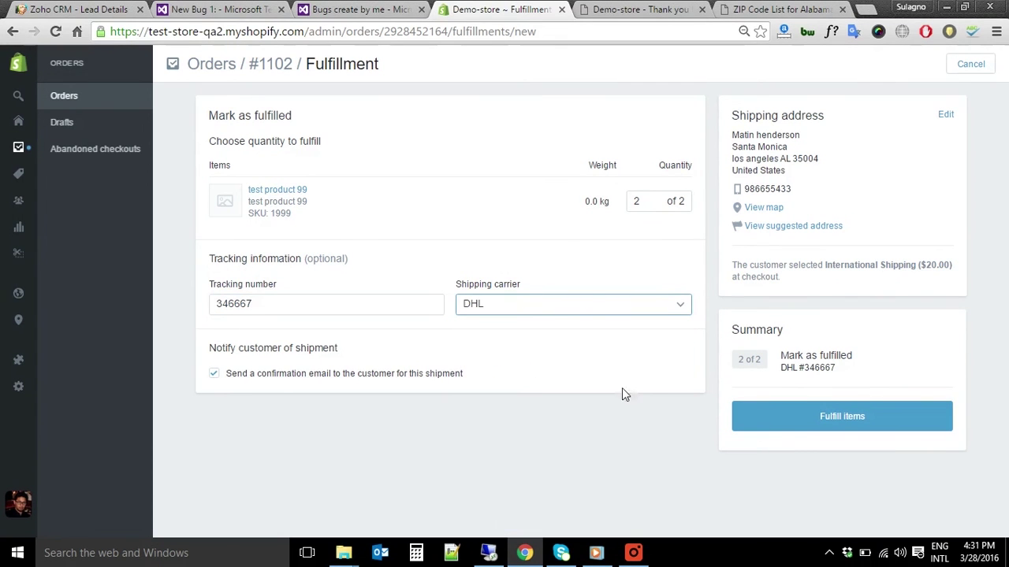
click(810, 424)
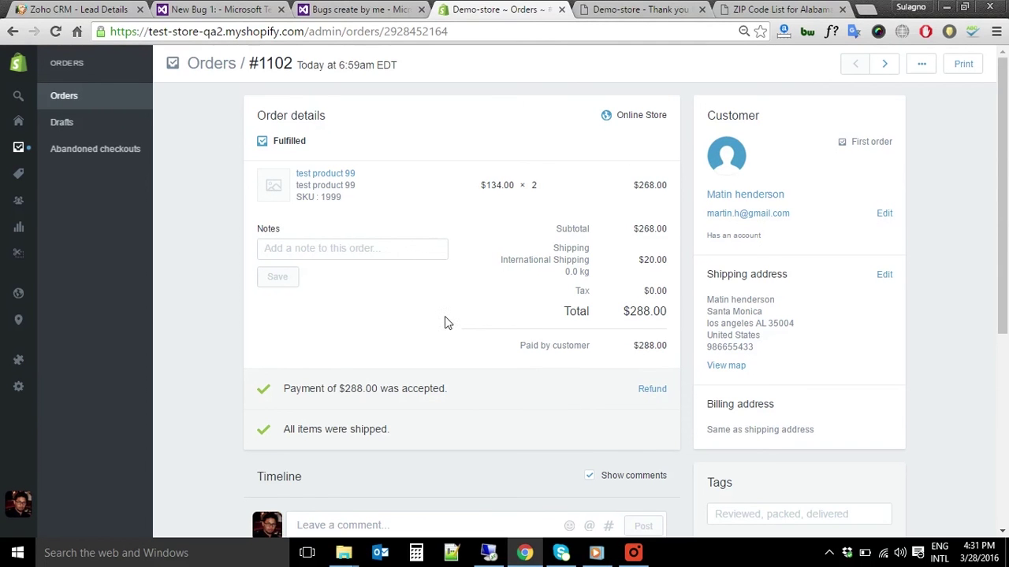
scroll(859, 421, down, 1)
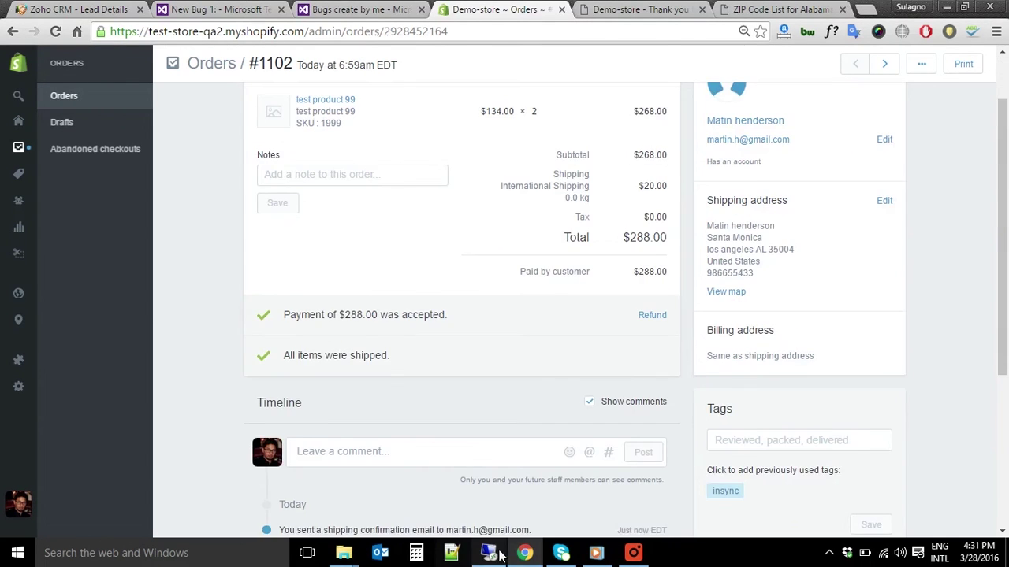
Run the Shipment : Add sync in NAV, close the sales order, and bring up the sales orders list
click(492, 553)
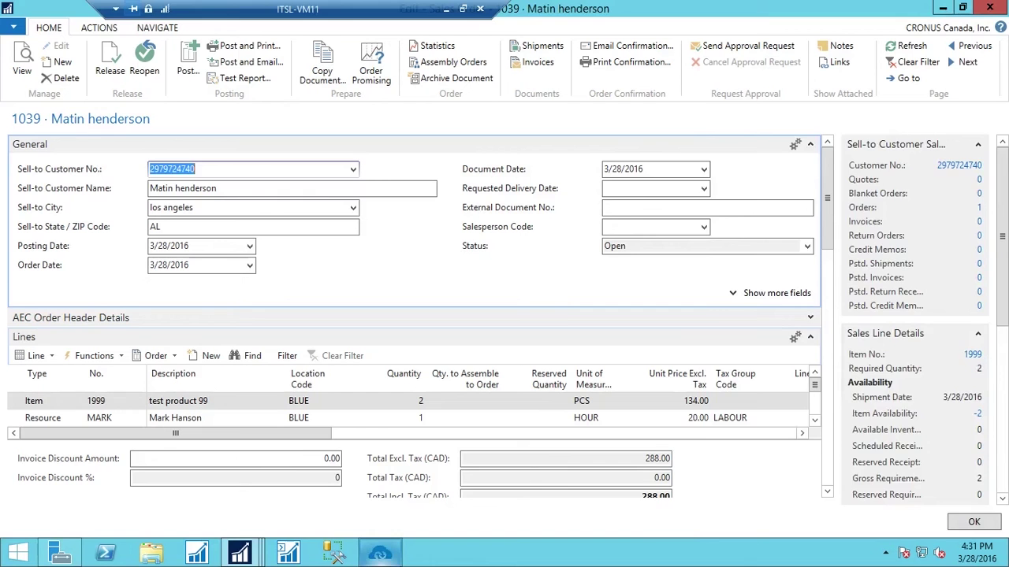
scroll(997, 394, down, 1)
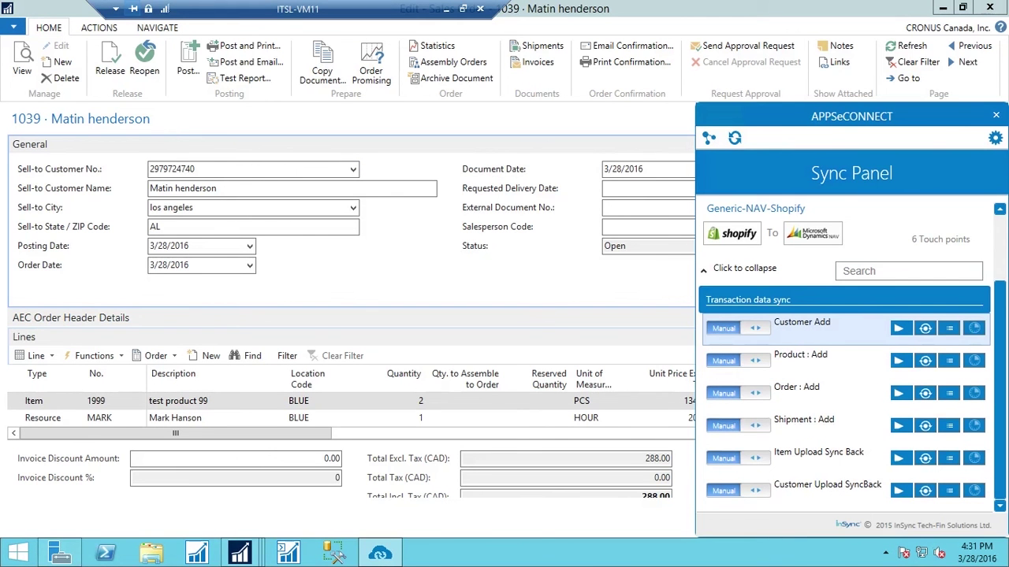
click(906, 432)
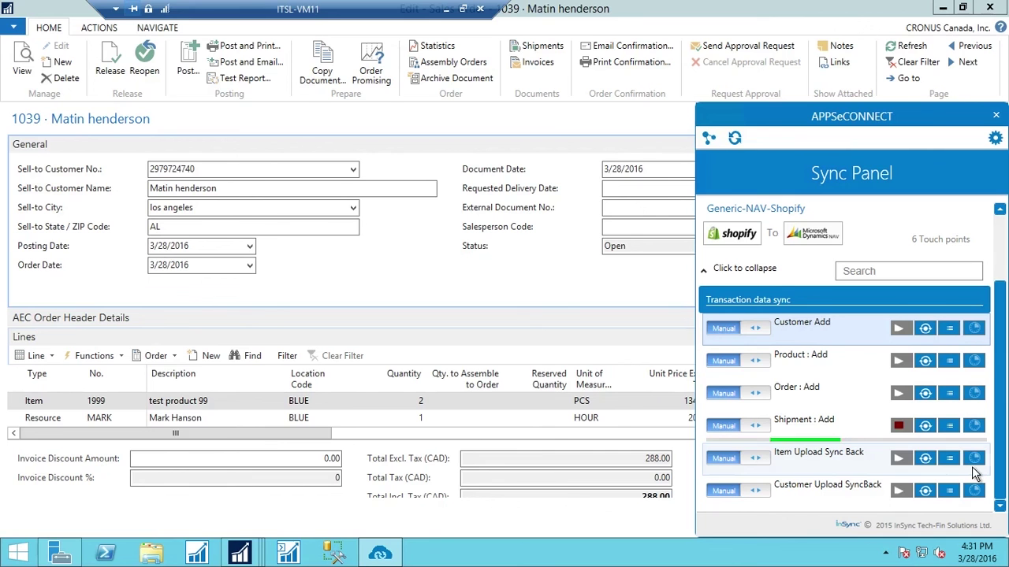
click(989, 8)
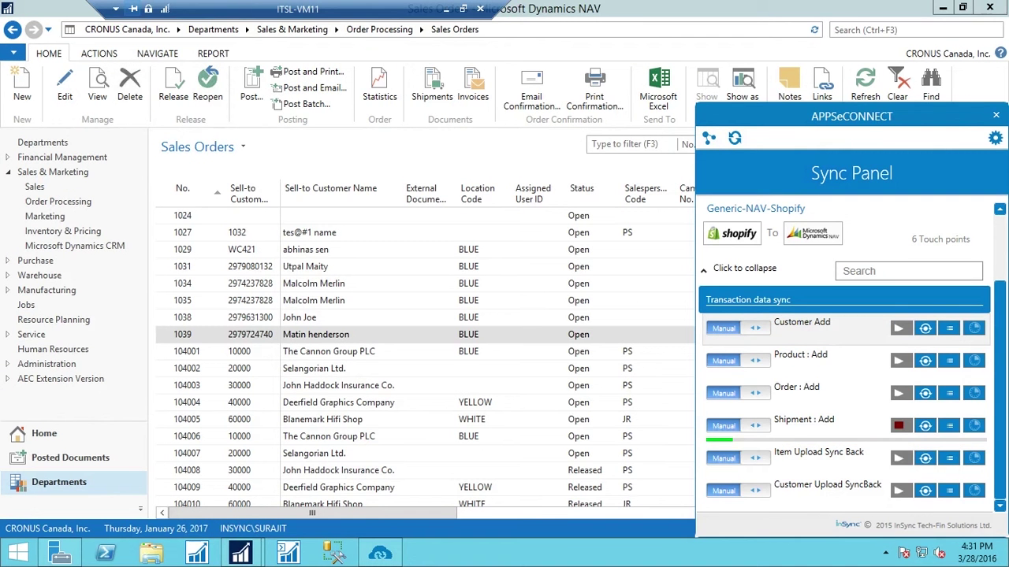
click(79, 474)
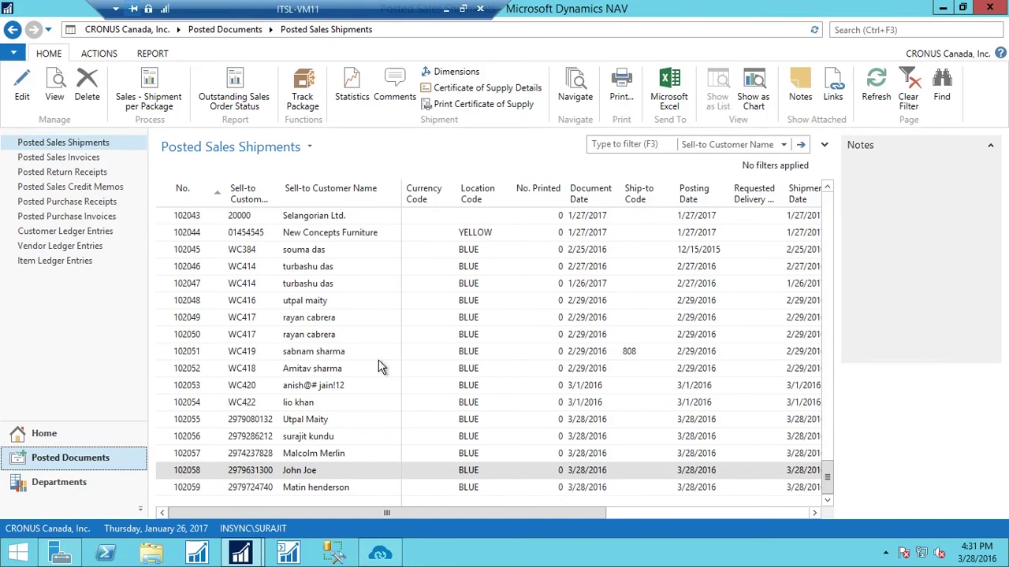
Open posted shipment 102059, confirm Package Tracking No. 346667, then show the APPSeCONNECT Sync Panel
click(319, 489)
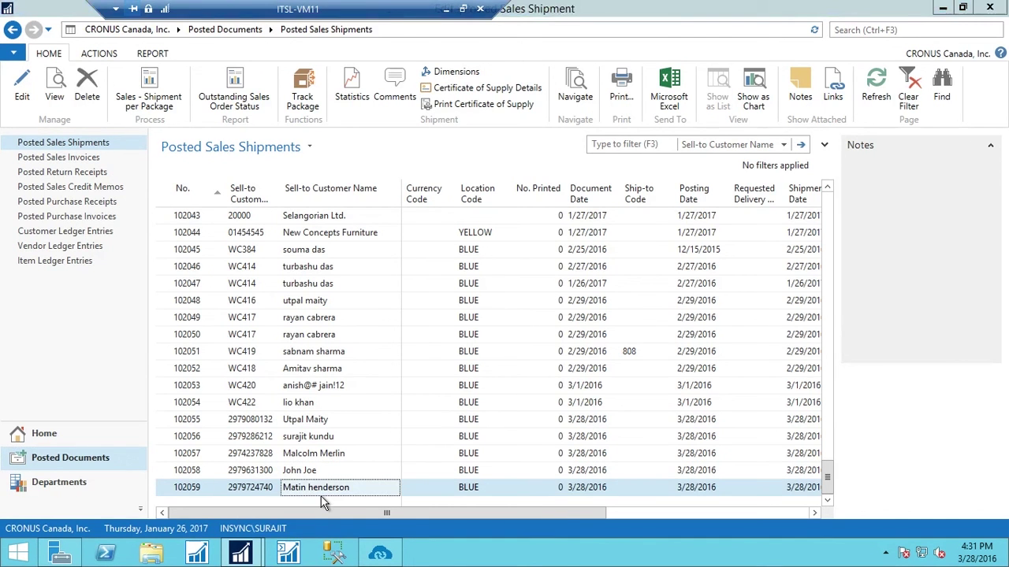
scroll(449, 392, down, 5)
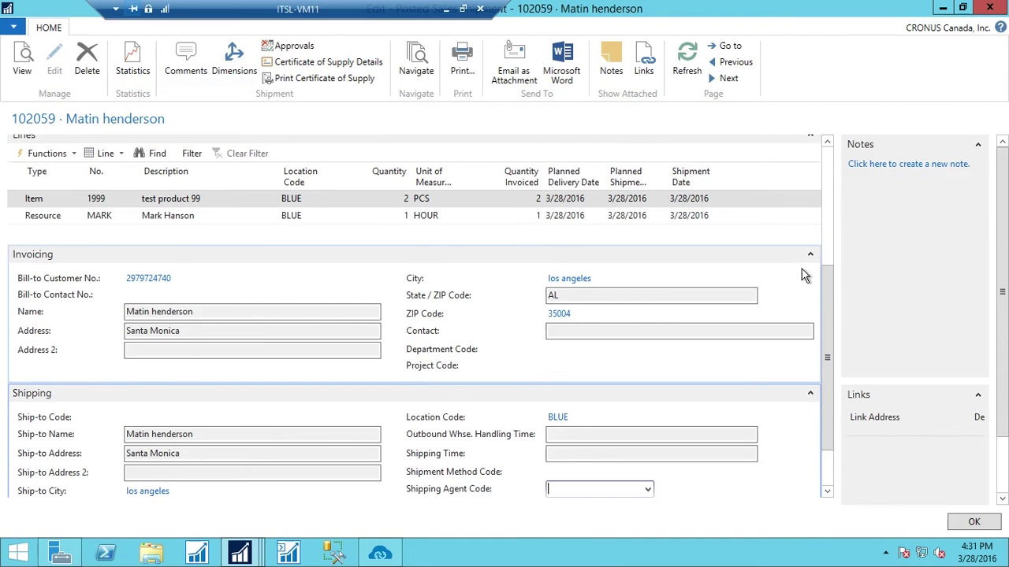
scroll(801, 272, down, 2)
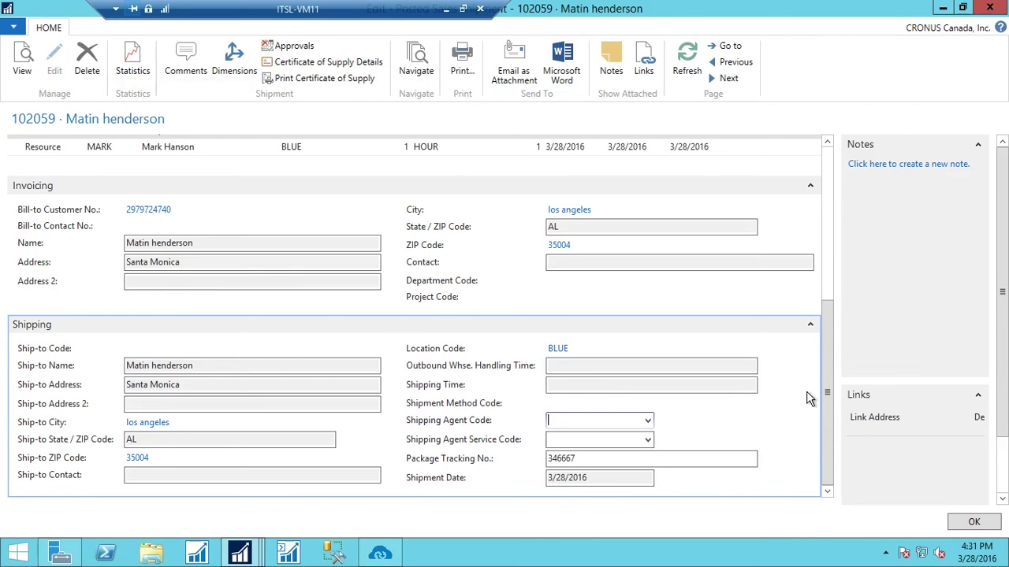
scroll(844, 327, up, 4)
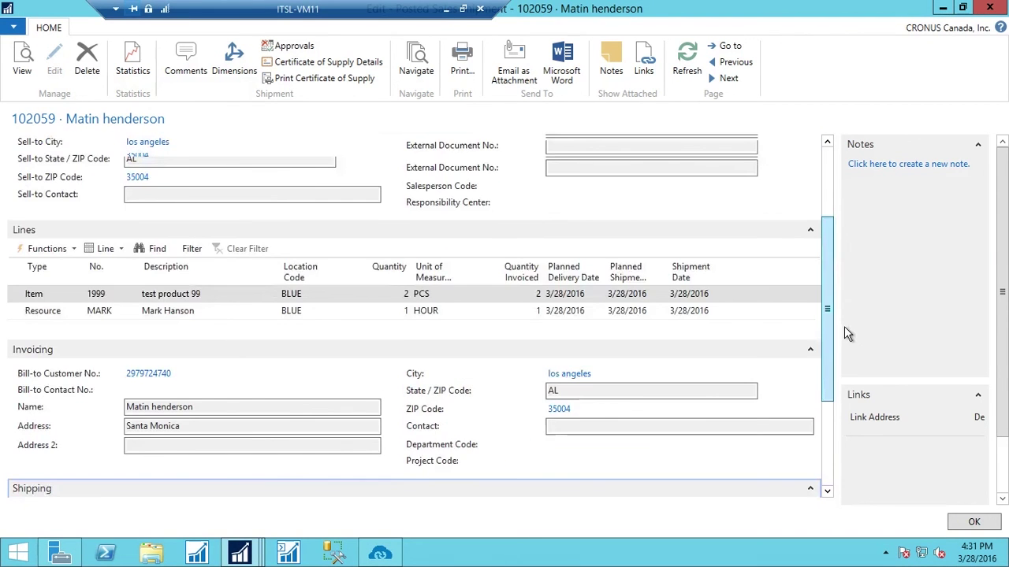
scroll(844, 326, up, 5)
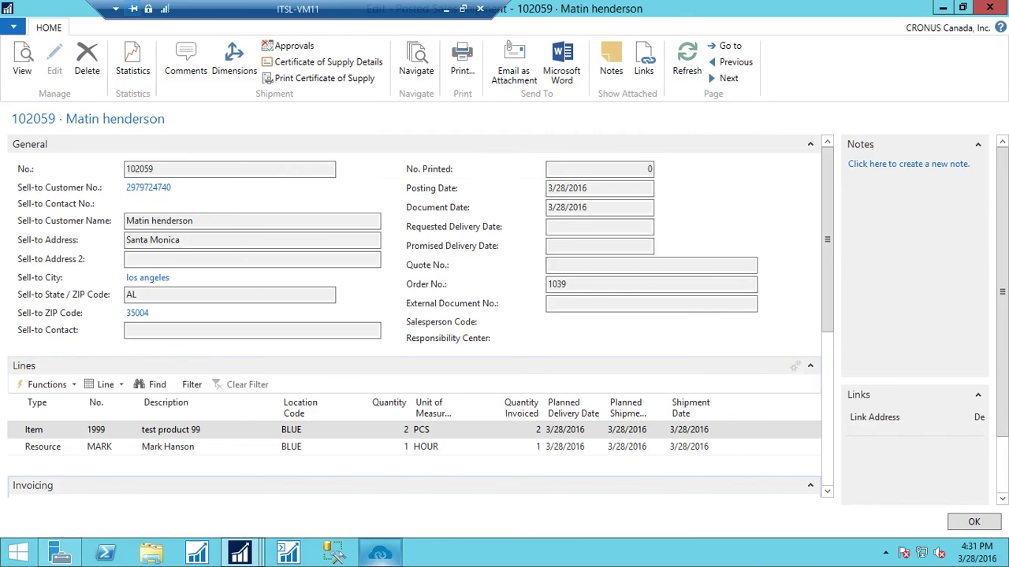
click(379, 554)
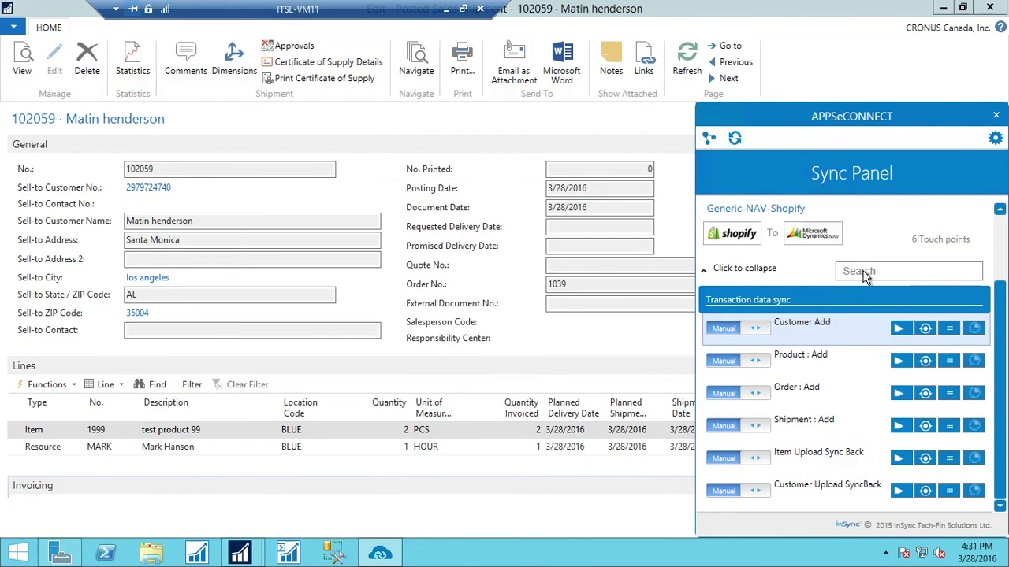